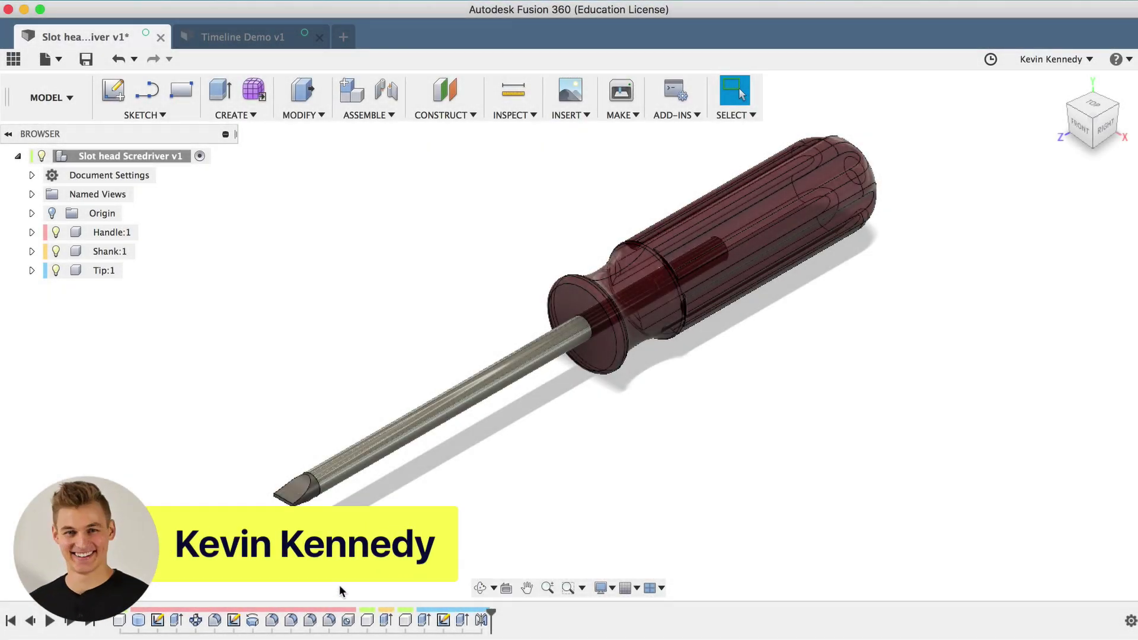
# Toggle Component Color Cycling off in INSPECT so the screwdriver shows its regular materials.
pyautogui.click(501, 117)
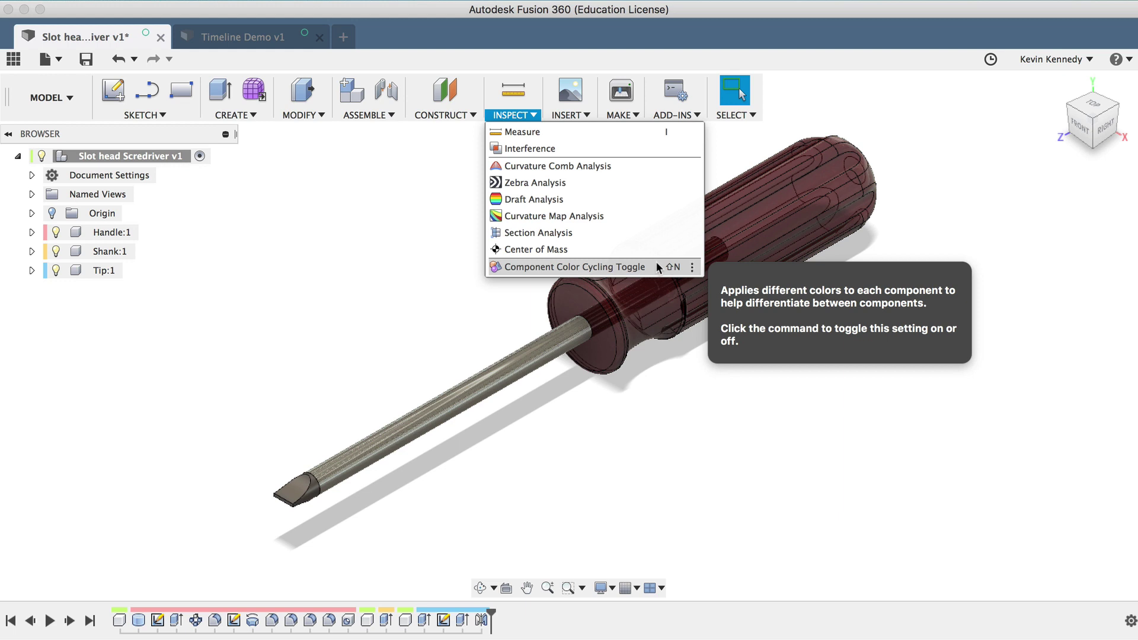
pyautogui.click(657, 264)
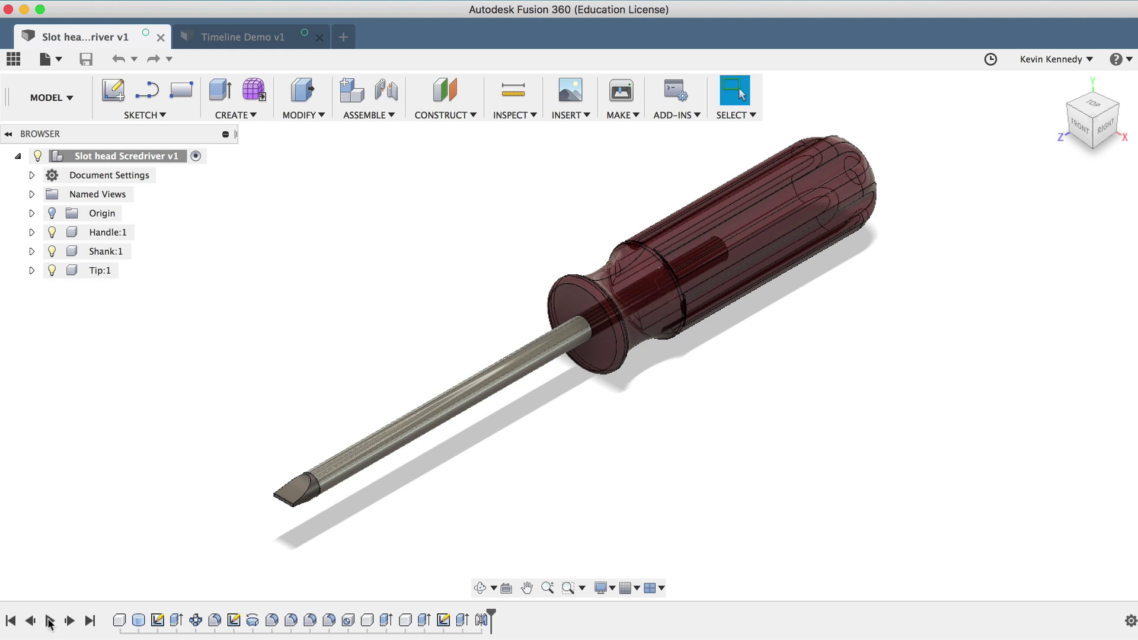
# Replay the timeline, step back four features, rewind to the start, then advance to the end.
pyautogui.click(50, 622)
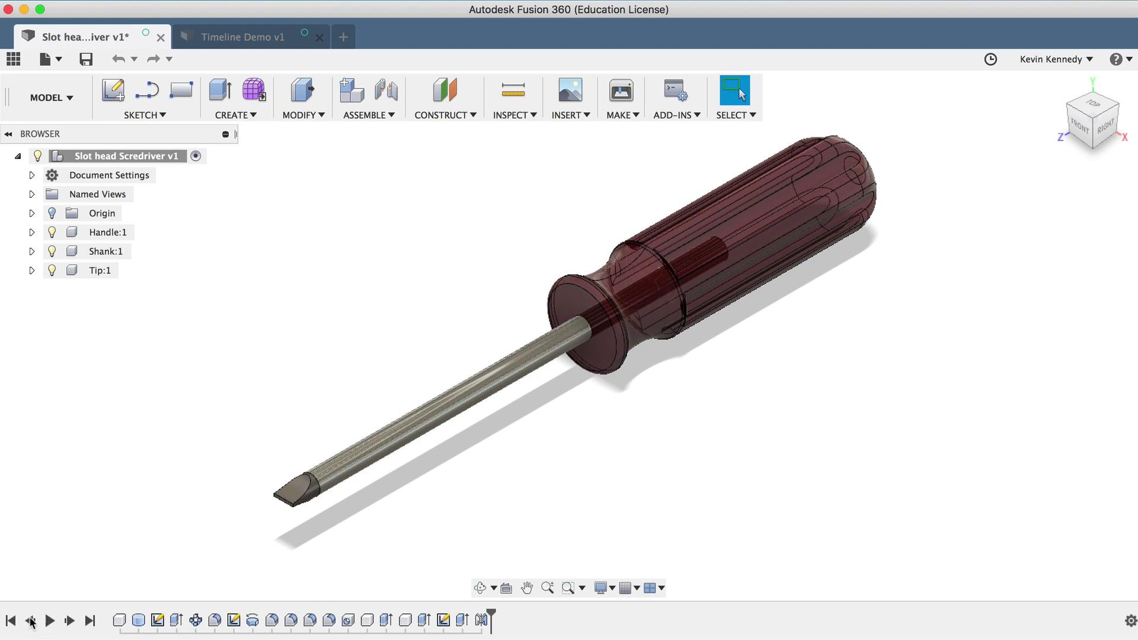
pyautogui.click(30, 620)
pyautogui.click(30, 620)
pyautogui.click(30, 620)
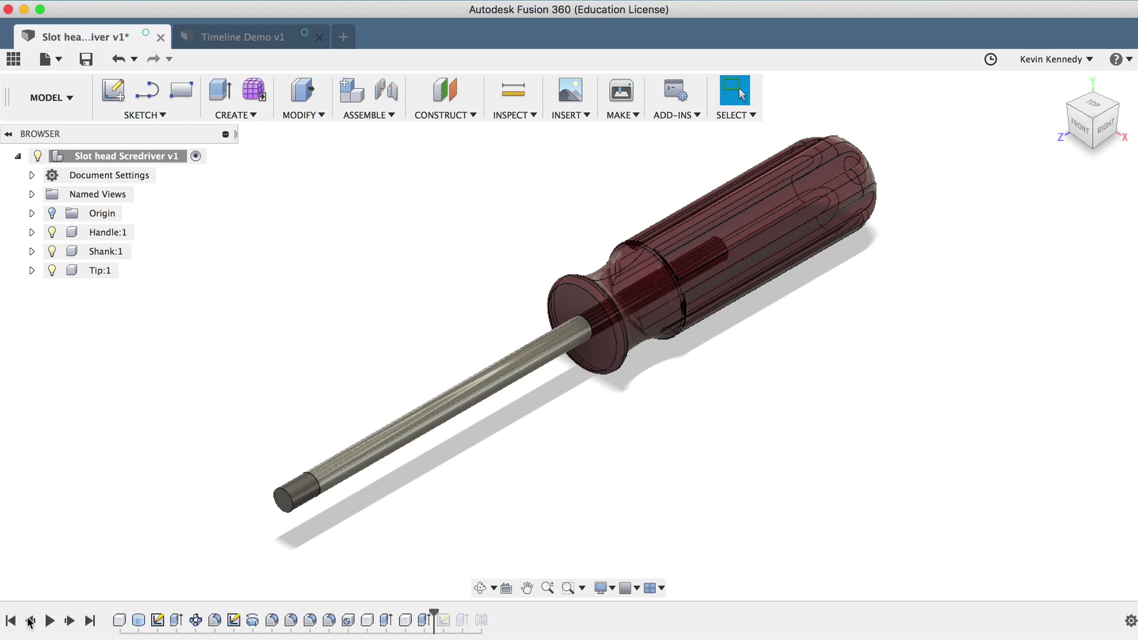
pyautogui.click(29, 620)
pyautogui.click(10, 621)
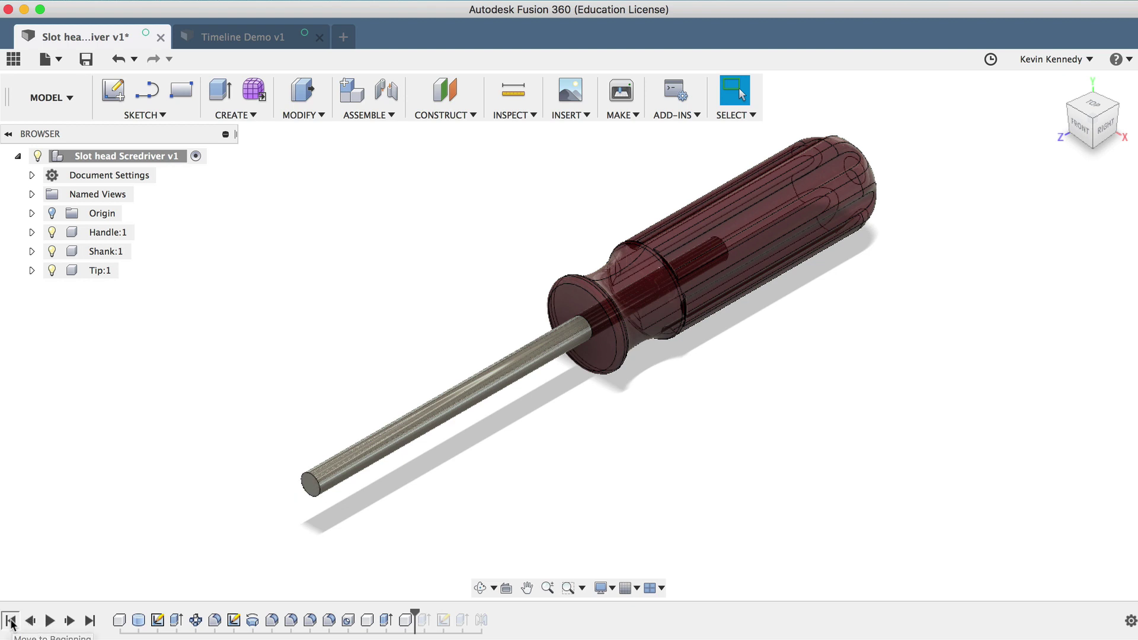
pyautogui.click(70, 620)
pyautogui.click(69, 620)
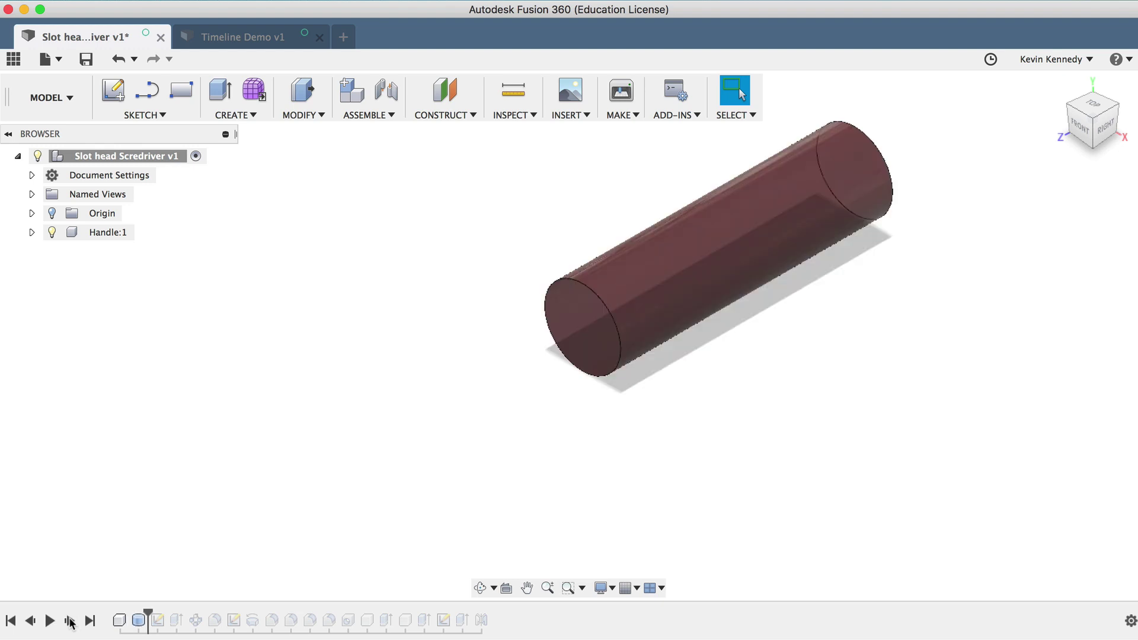
pyautogui.click(69, 621)
pyautogui.click(69, 620)
pyautogui.click(69, 620)
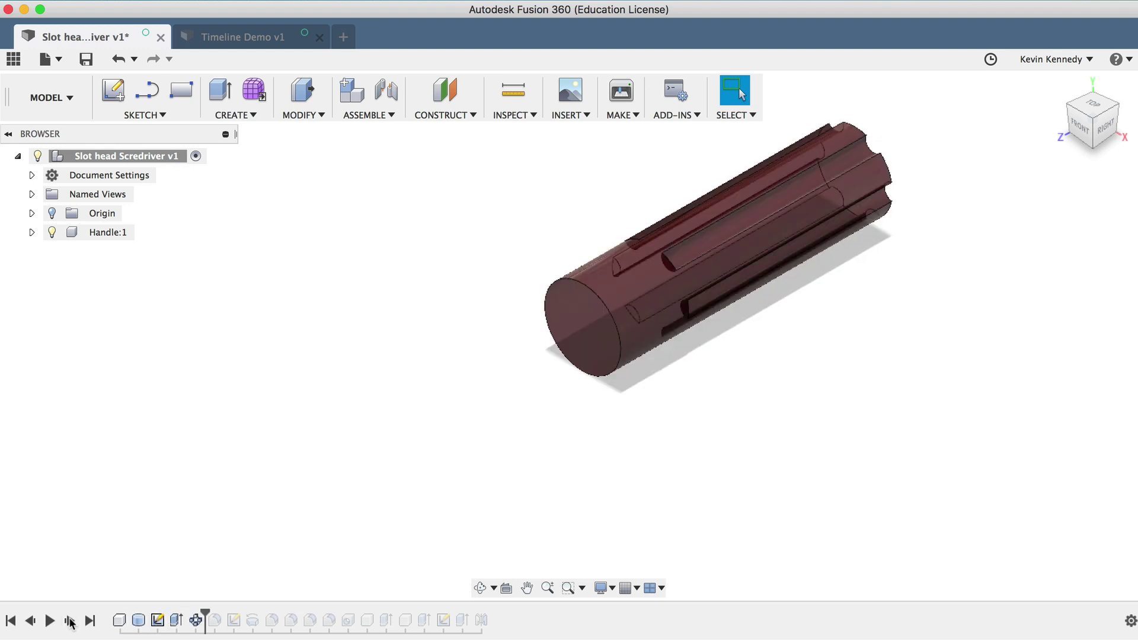
pyautogui.click(70, 620)
pyautogui.click(70, 621)
pyautogui.click(69, 621)
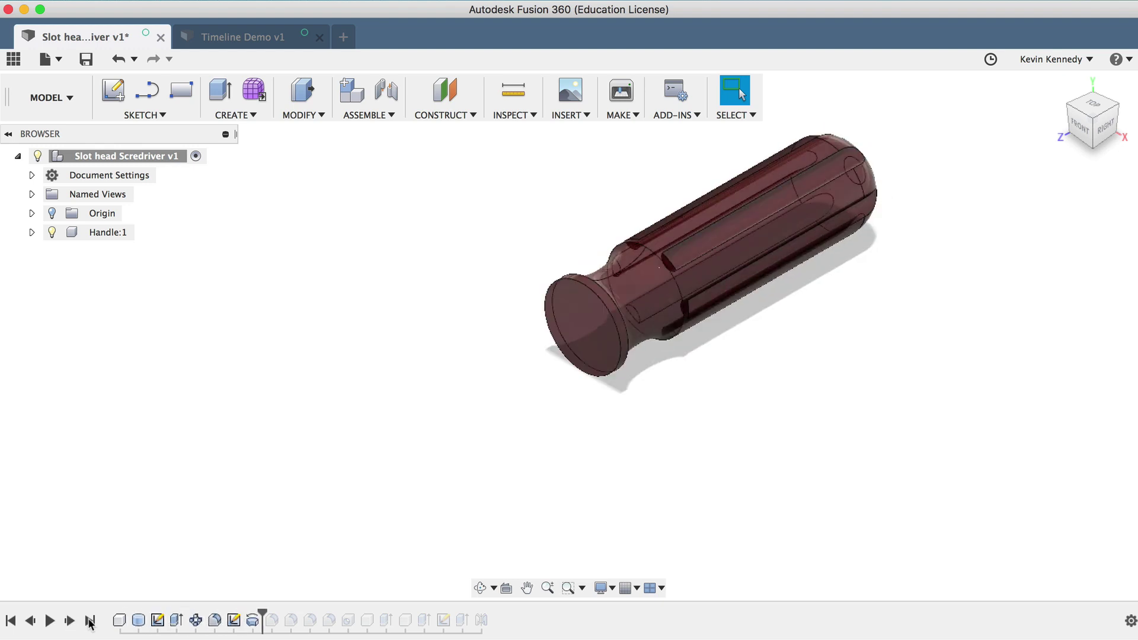
pyautogui.click(90, 621)
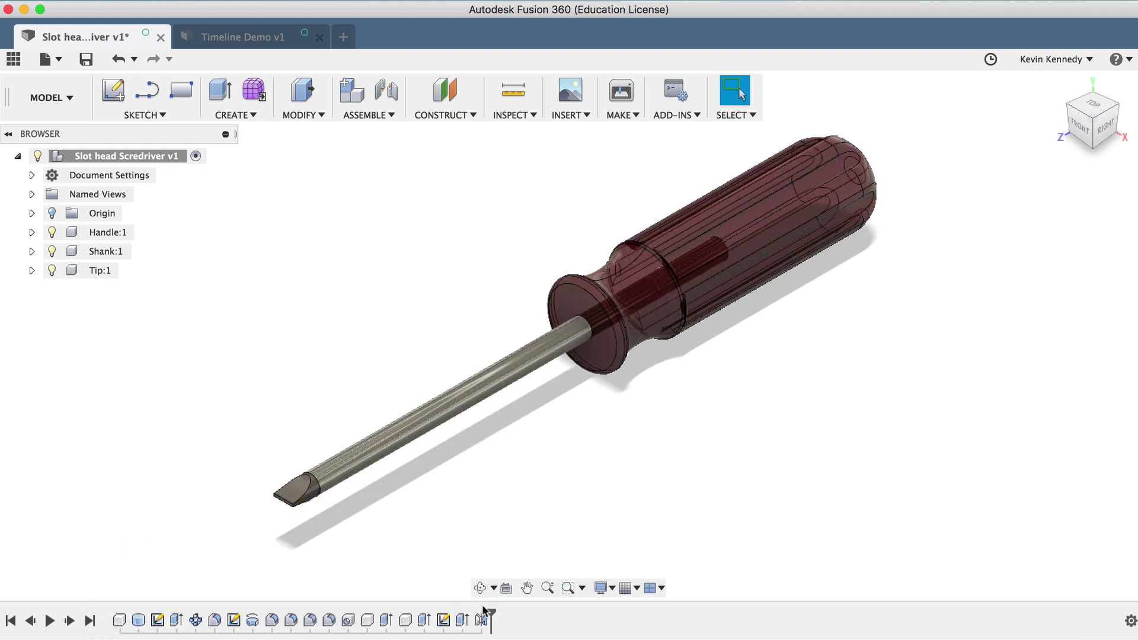
# Drag the history marker back past Fillet5, then roll history to Fillet1.
pyautogui.moveTo(490, 611); pyautogui.dragTo(328, 614)
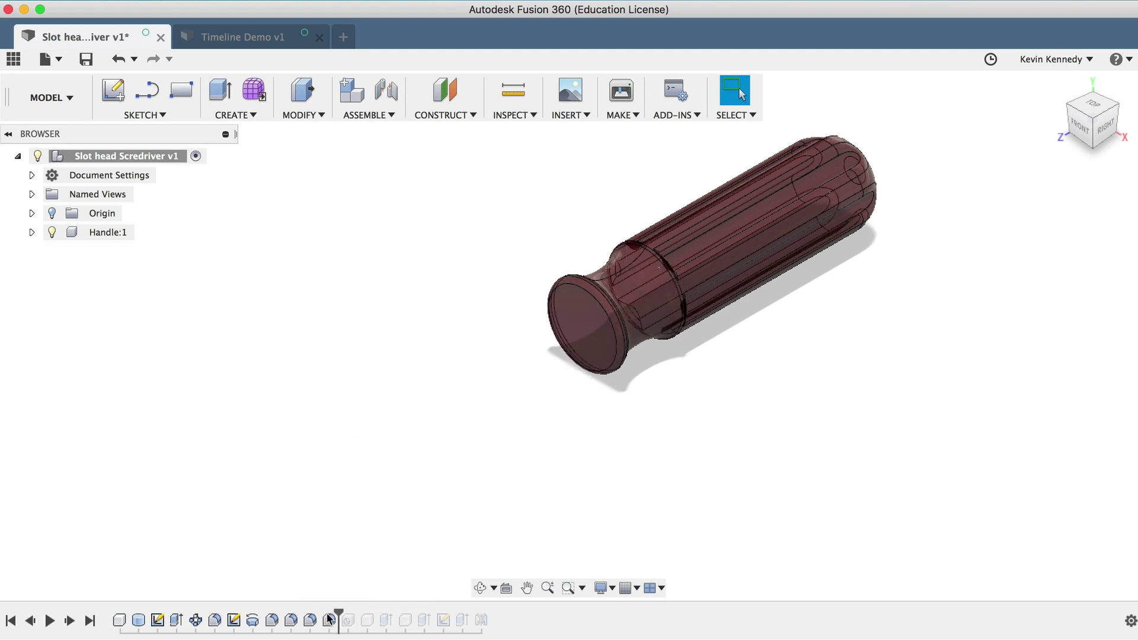
pyautogui.rightClick(216, 622)
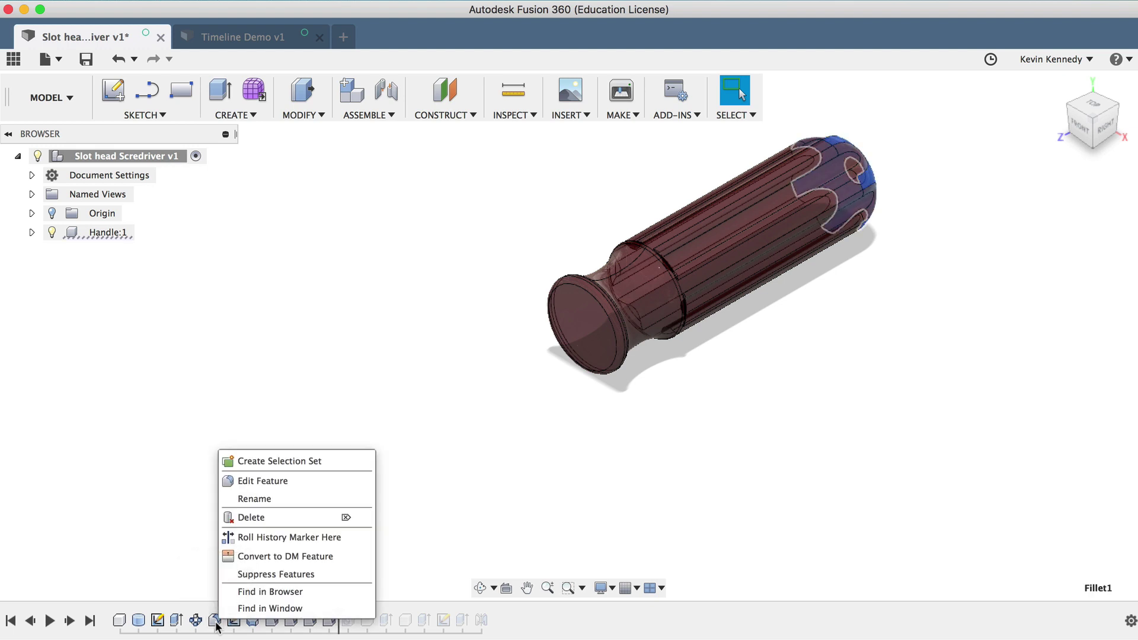
pyautogui.click(253, 538)
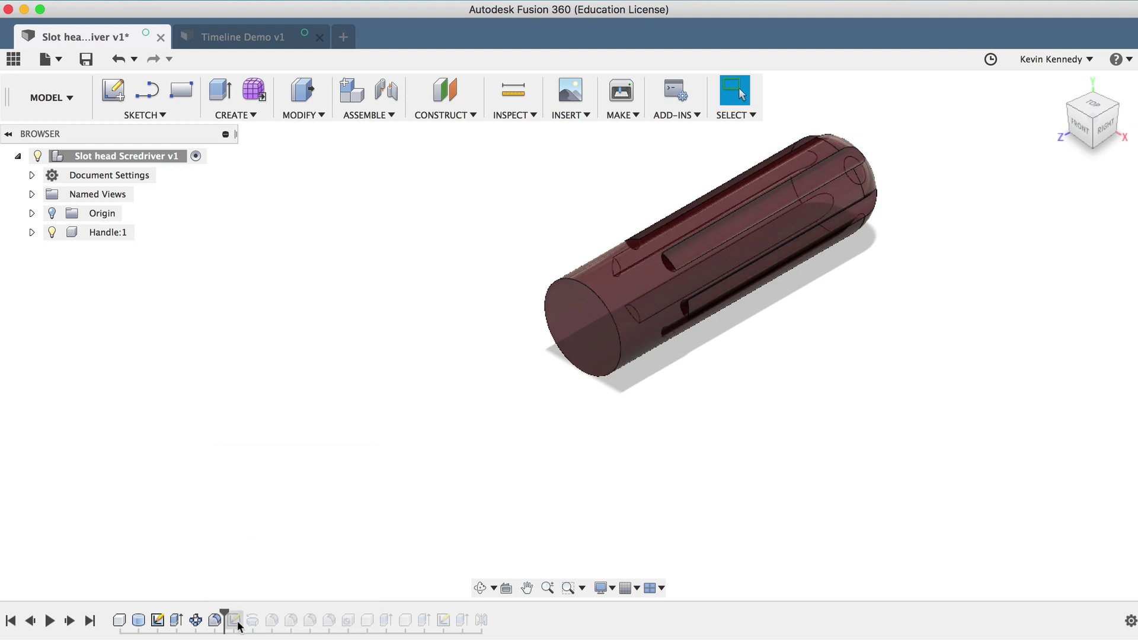
# Move the marker to the end, enable timeline Component Color Swatch, and turn on colour cycling.
pyautogui.click(90, 621)
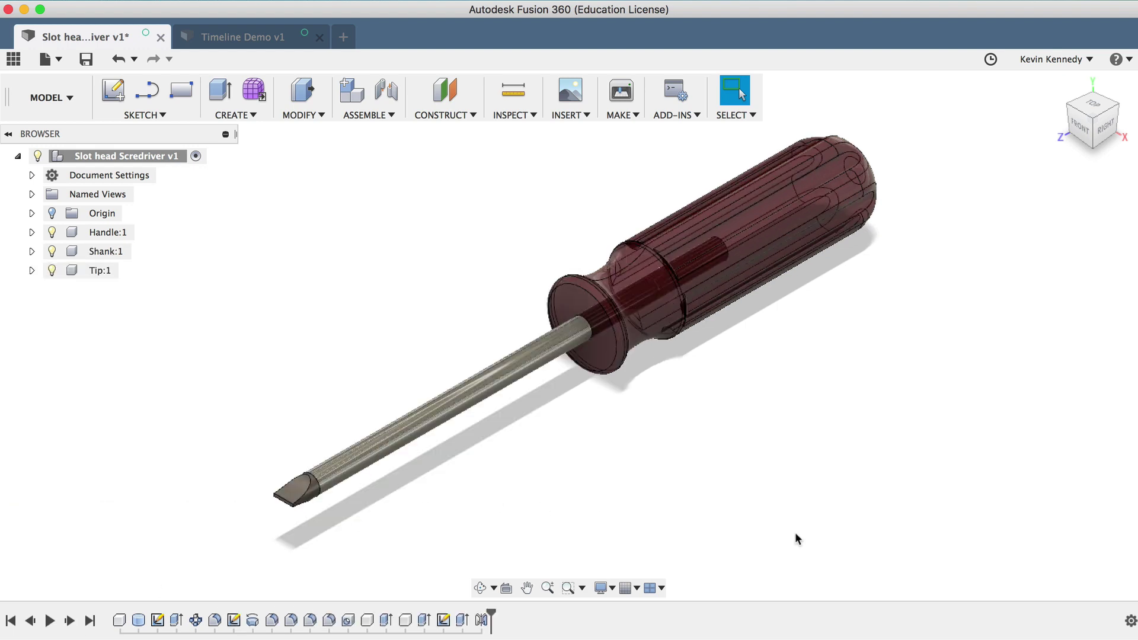
pyautogui.click(1130, 621)
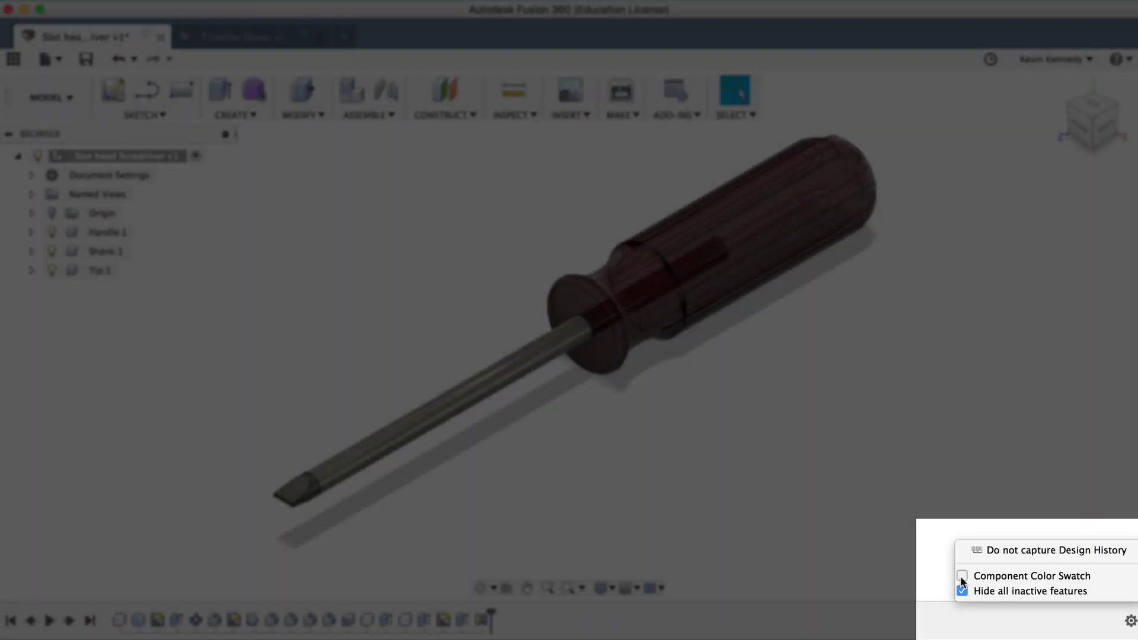
pyautogui.click(962, 578)
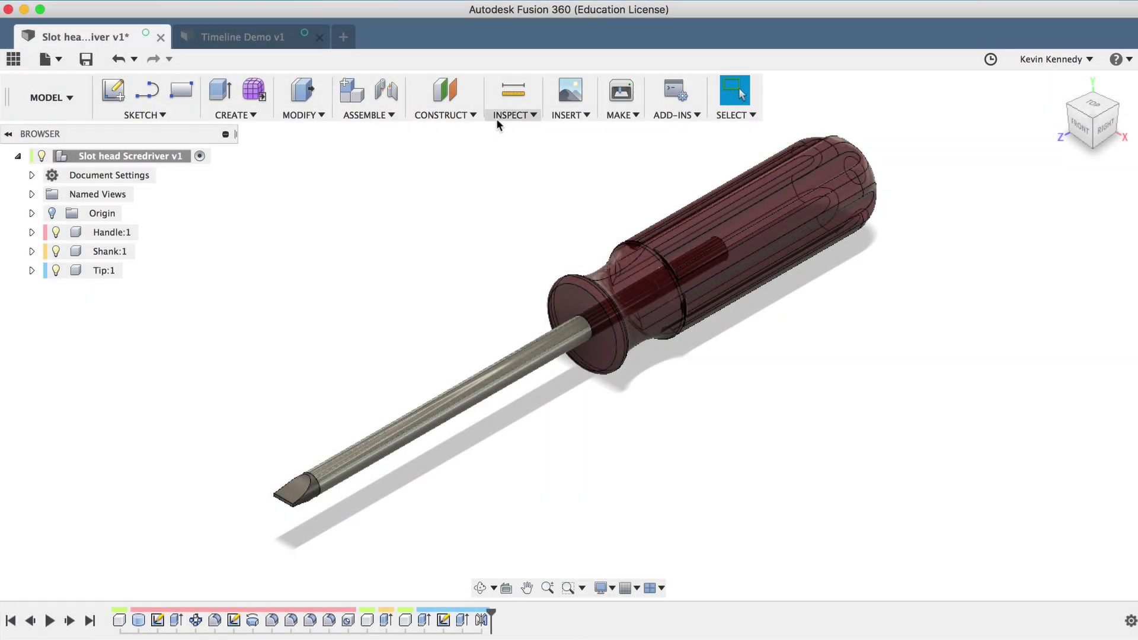
pyautogui.click(499, 116)
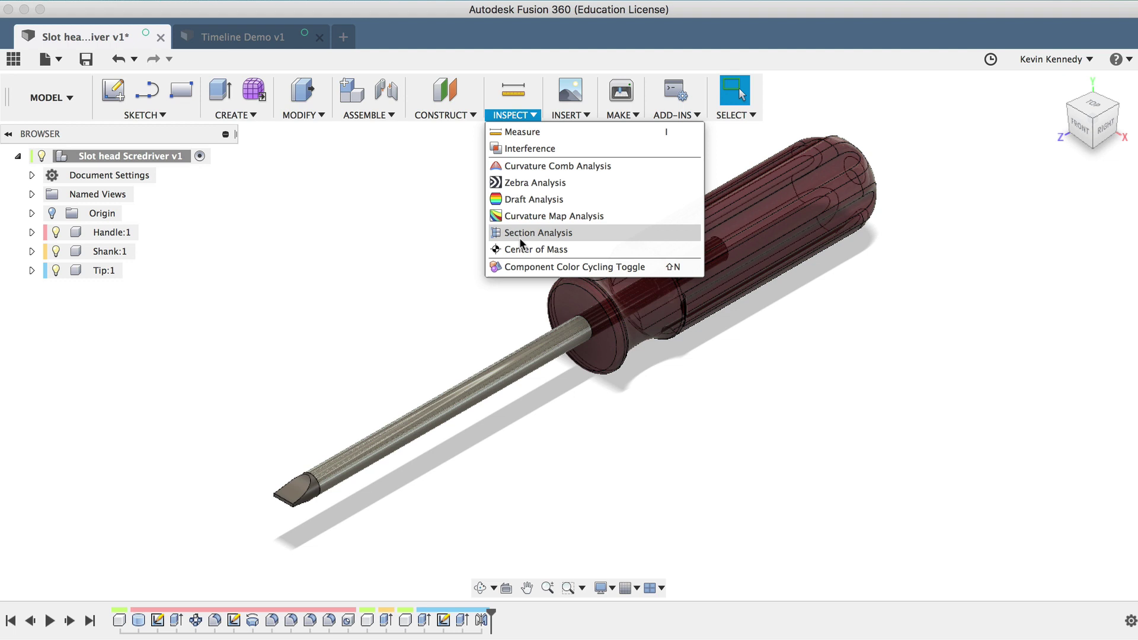
pyautogui.click(657, 265)
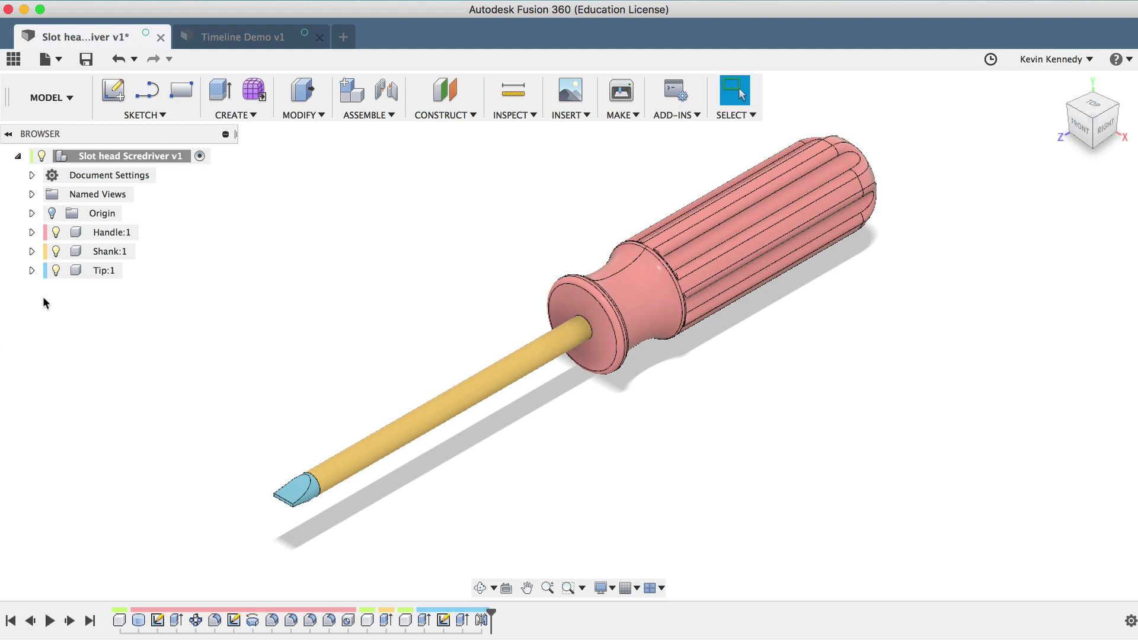
pyautogui.click(52, 234)
pyautogui.click(131, 234)
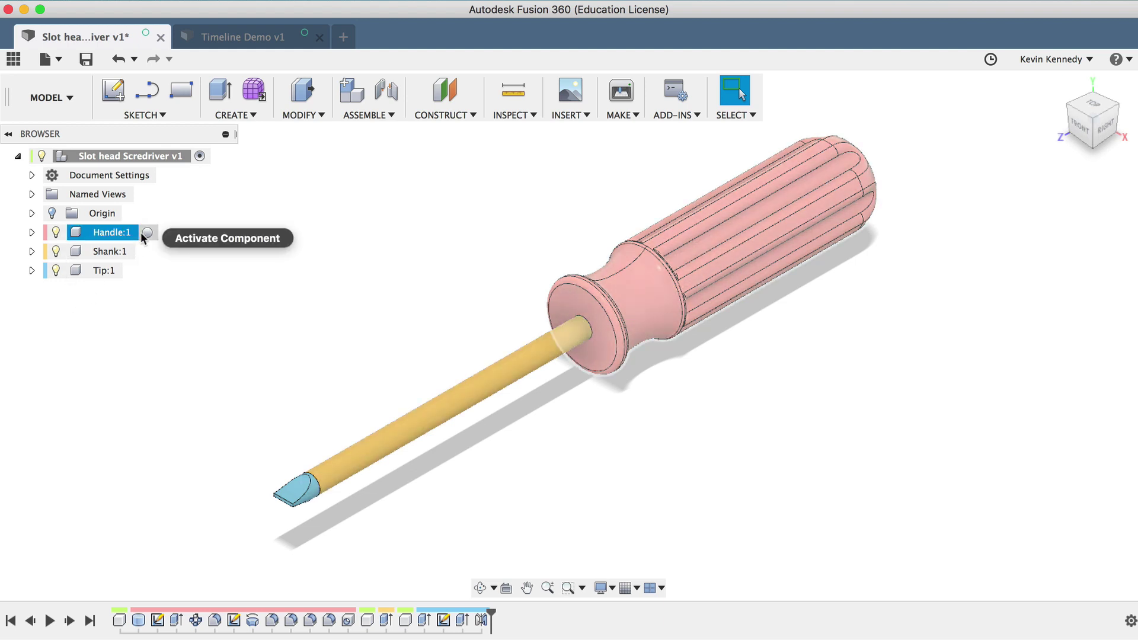
pyautogui.click(147, 235)
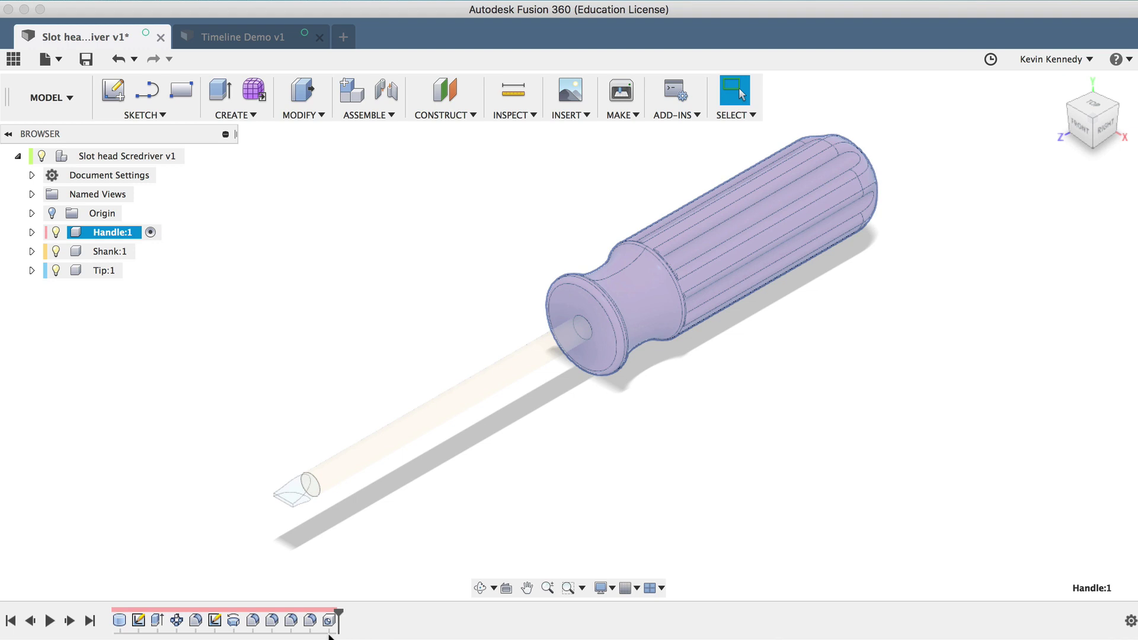
pyautogui.click(214, 470)
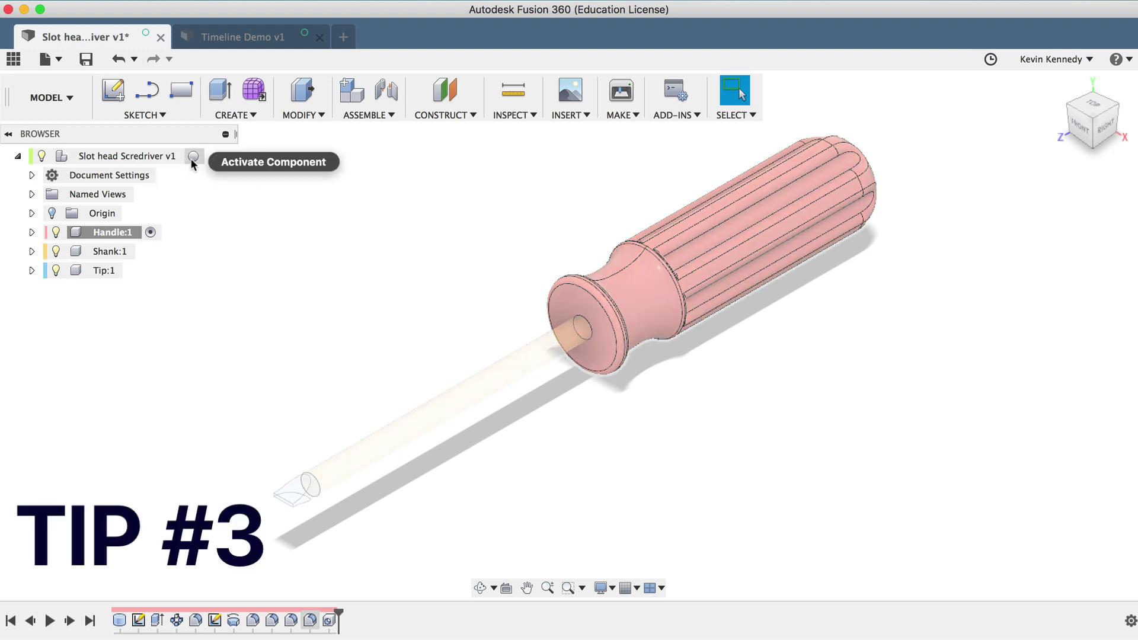
pyautogui.click(192, 158)
pyautogui.click(179, 428)
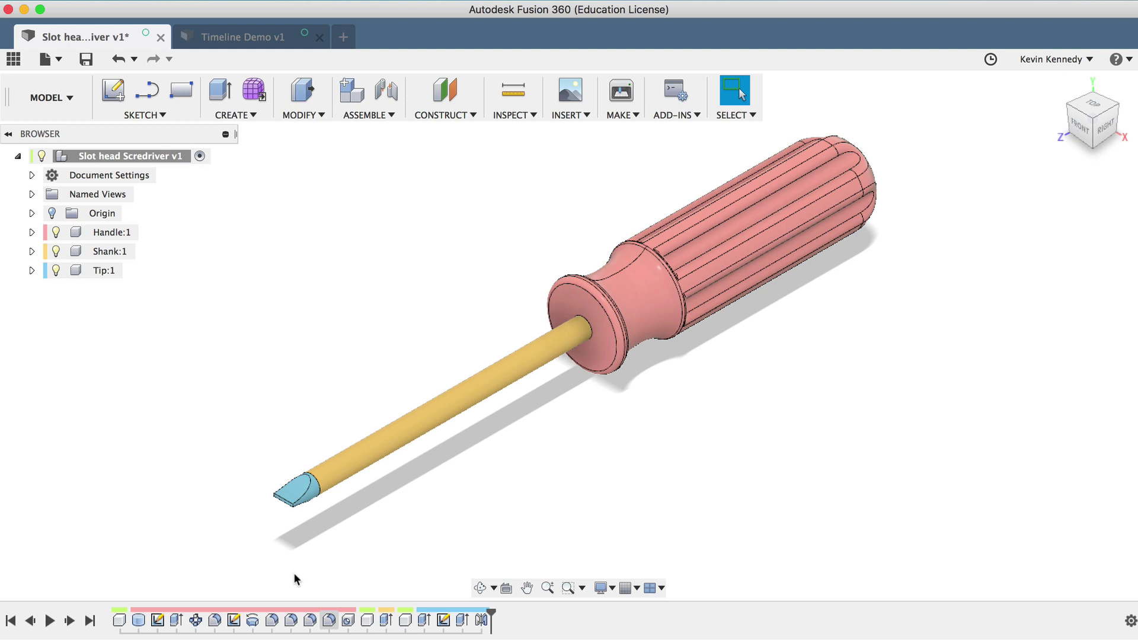
# Locate Extrude1 in the browser, then find Handle:1's features in the timeline and collapse it.
pyautogui.rightClick(425, 626)
pyautogui.click(456, 592)
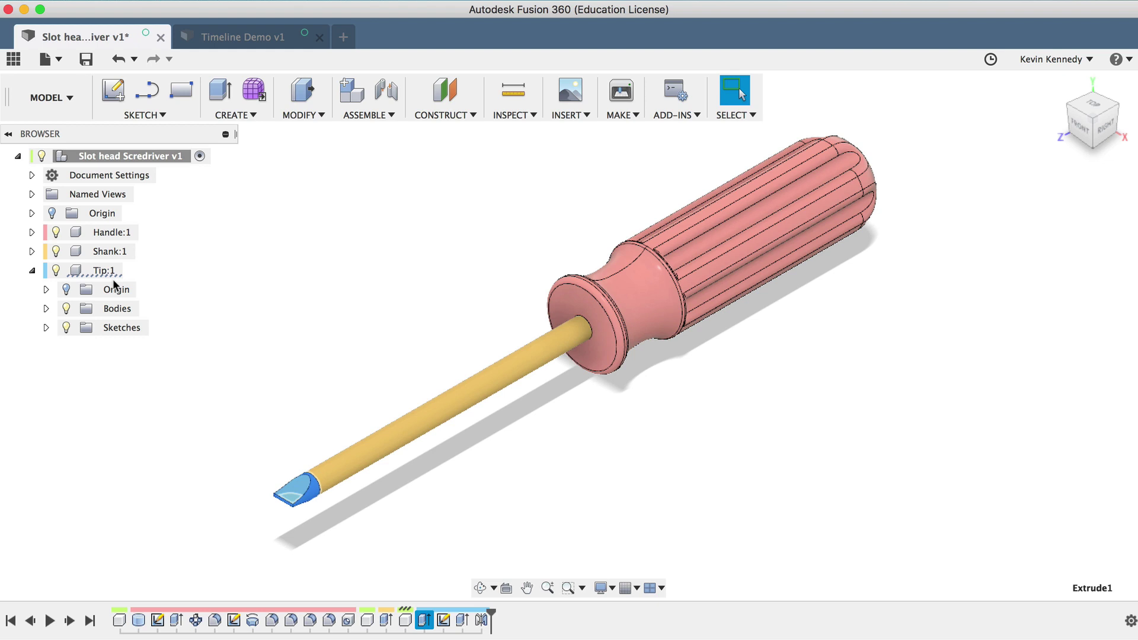
pyautogui.click(32, 232)
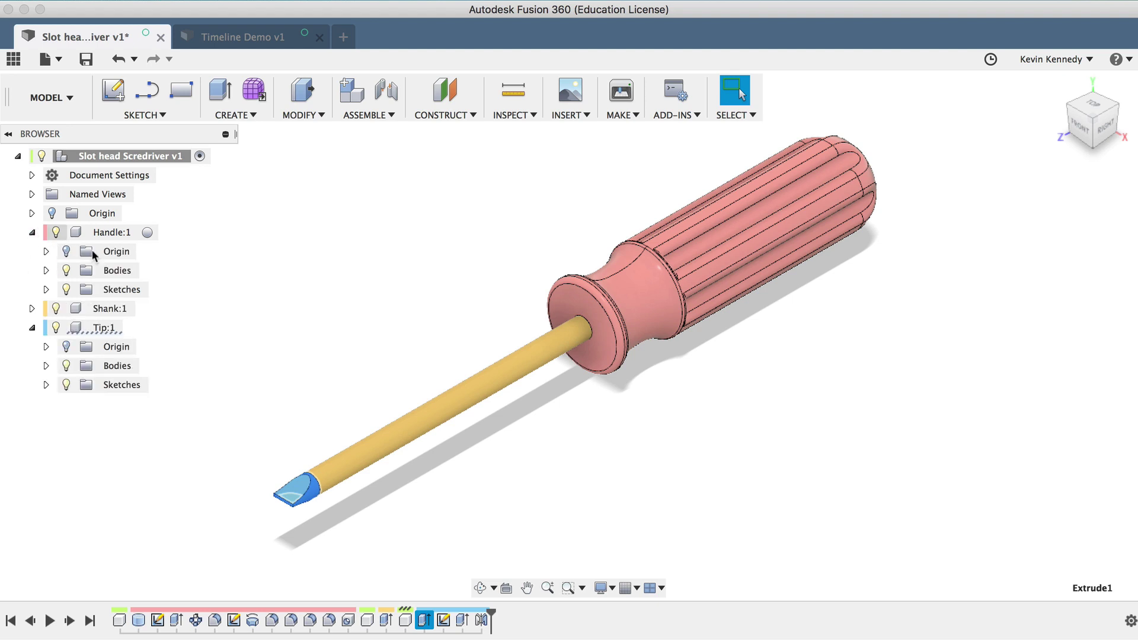
pyautogui.click(46, 270)
pyautogui.rightClick(97, 237)
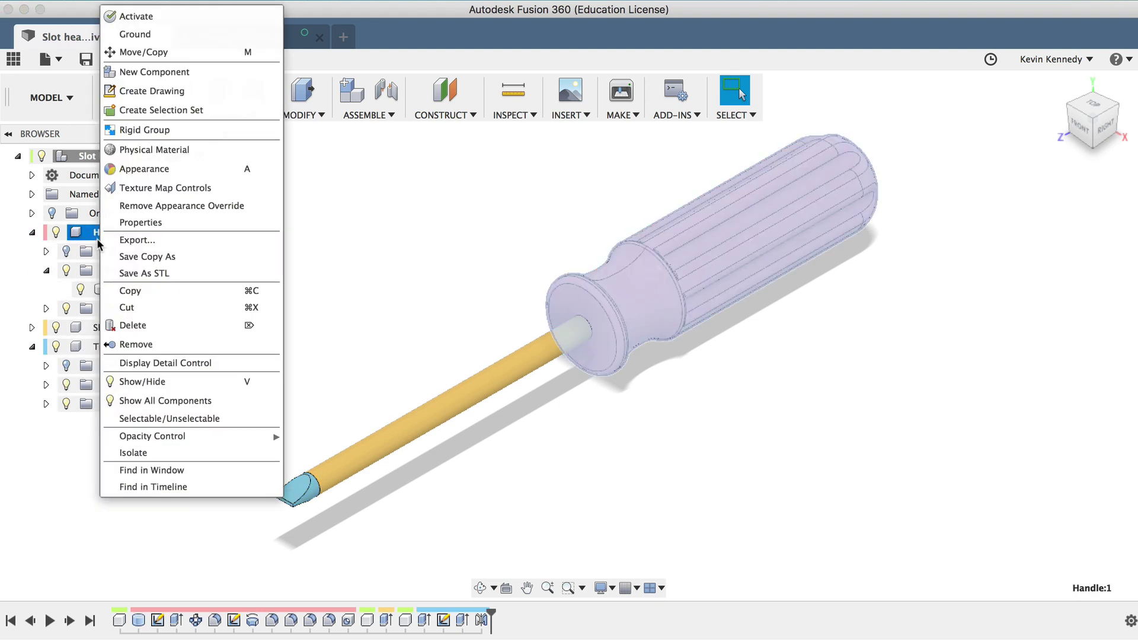
pyautogui.click(181, 487)
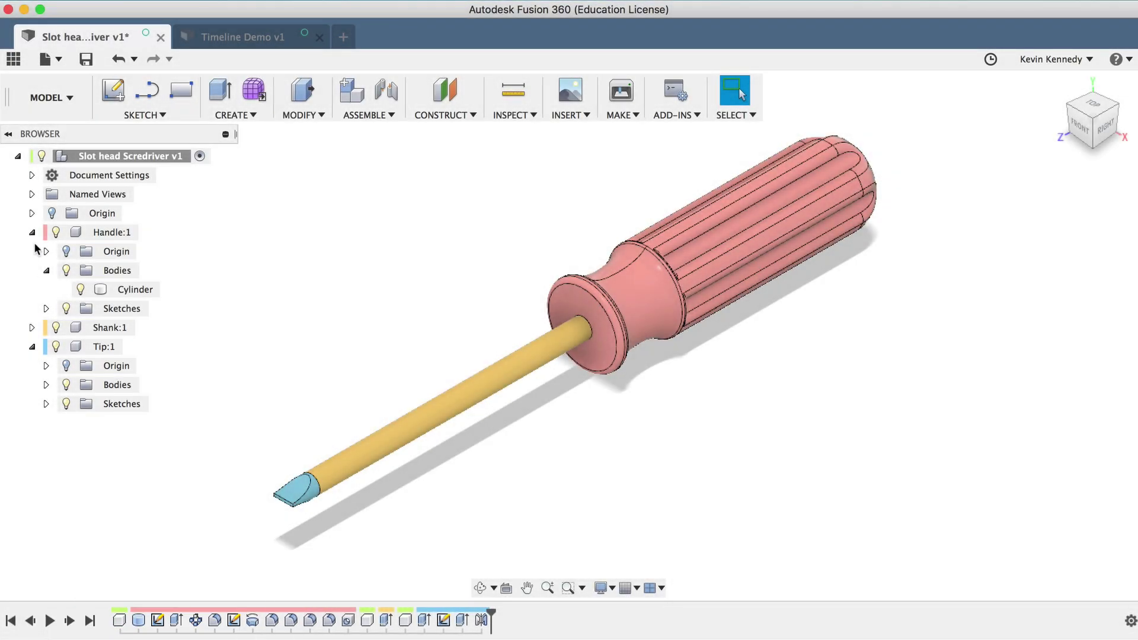
pyautogui.click(33, 233)
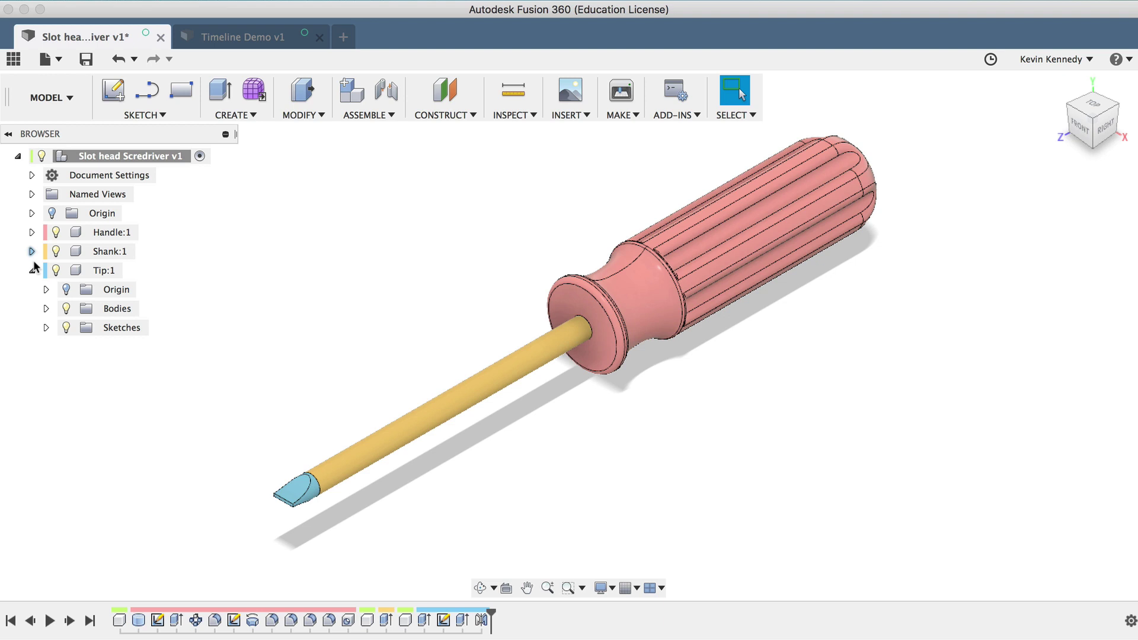
# Suppress the tip's features from Extrude1 onward so the tip disappears.
pyautogui.click(33, 270)
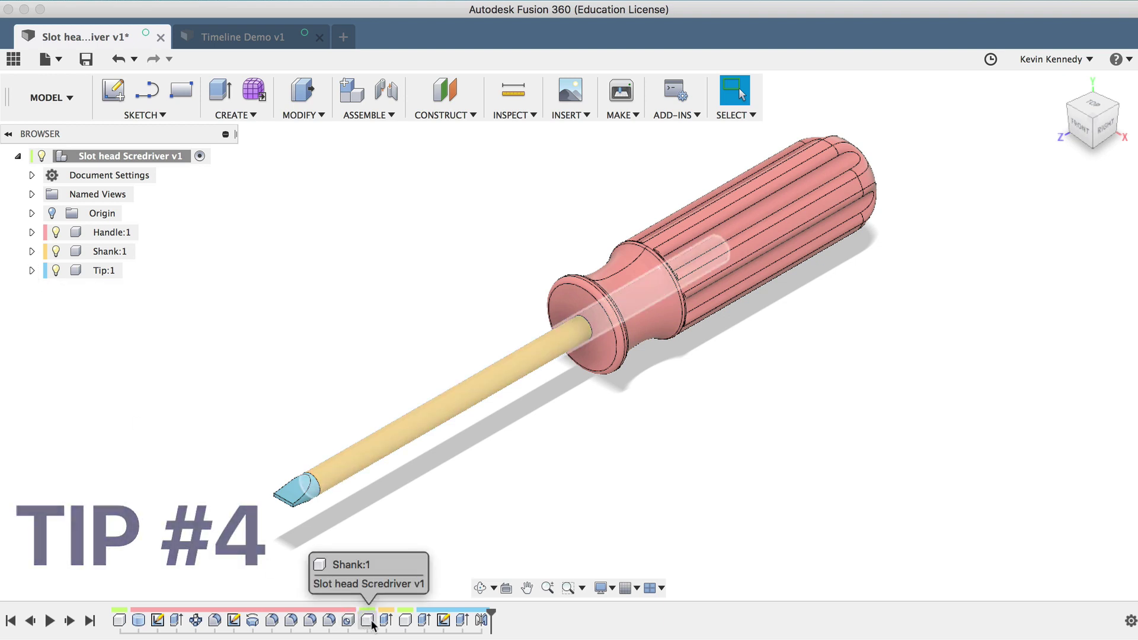
pyautogui.rightClick(419, 621)
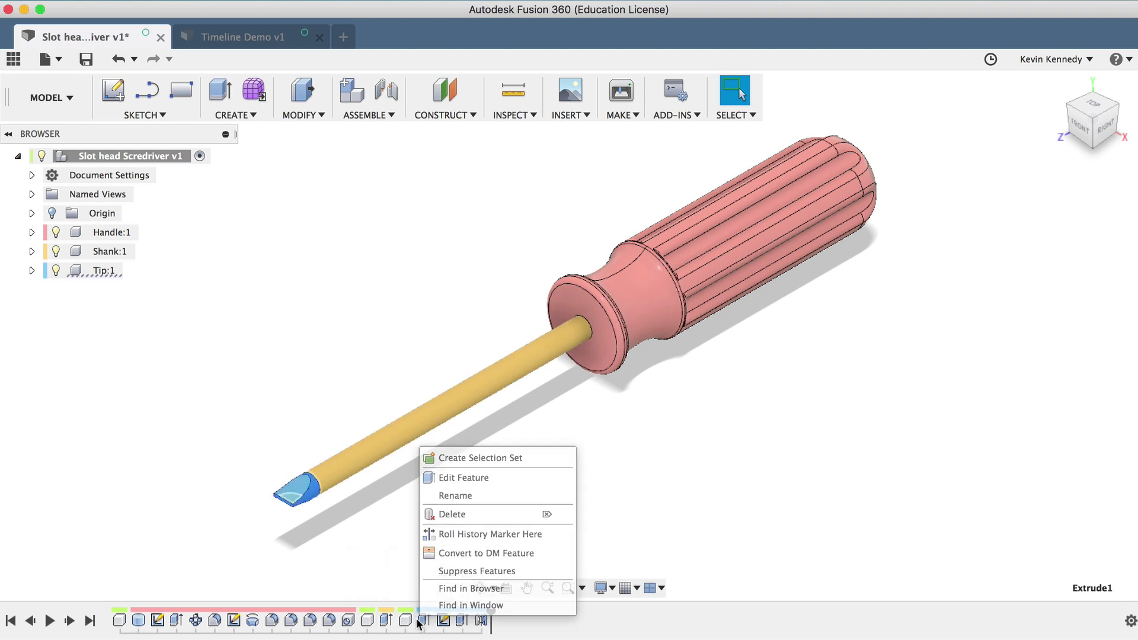
pyautogui.click(419, 621)
pyautogui.rightClick(419, 621)
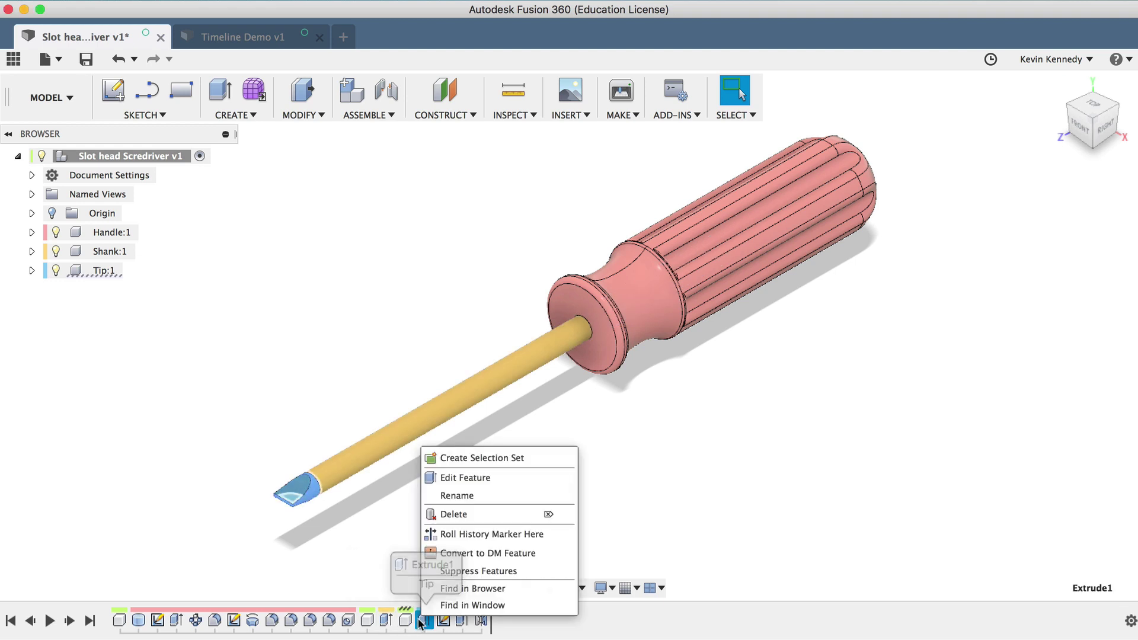
pyautogui.click(463, 571)
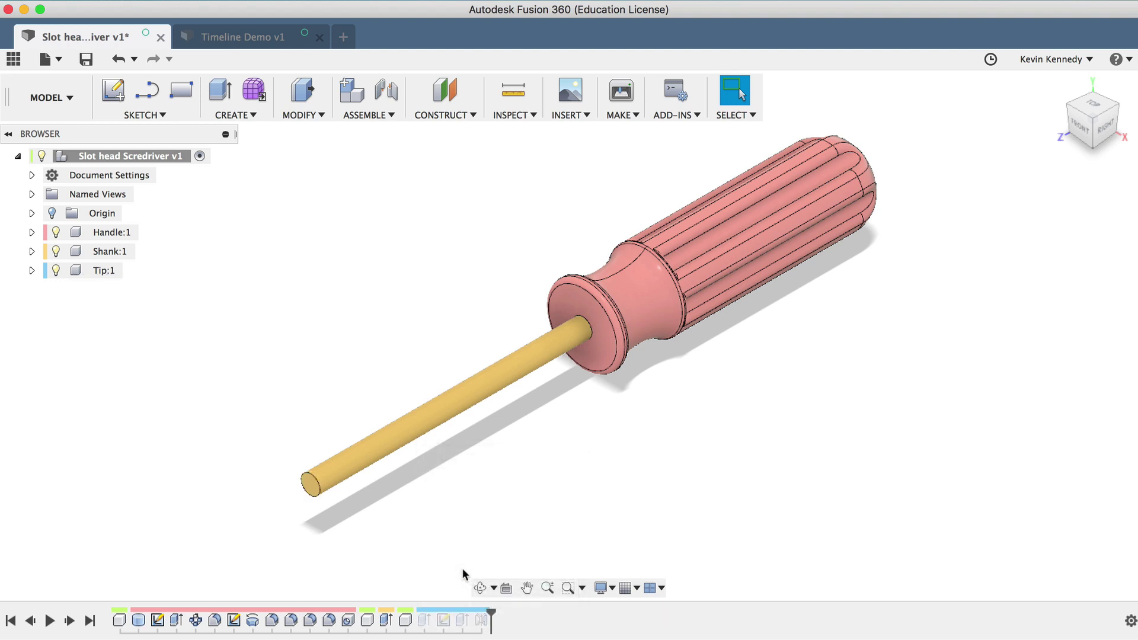
# Unsuppress the tip features, then suppress Mirror1 to show the unmirrored tip.
pyautogui.rightClick(429, 629)
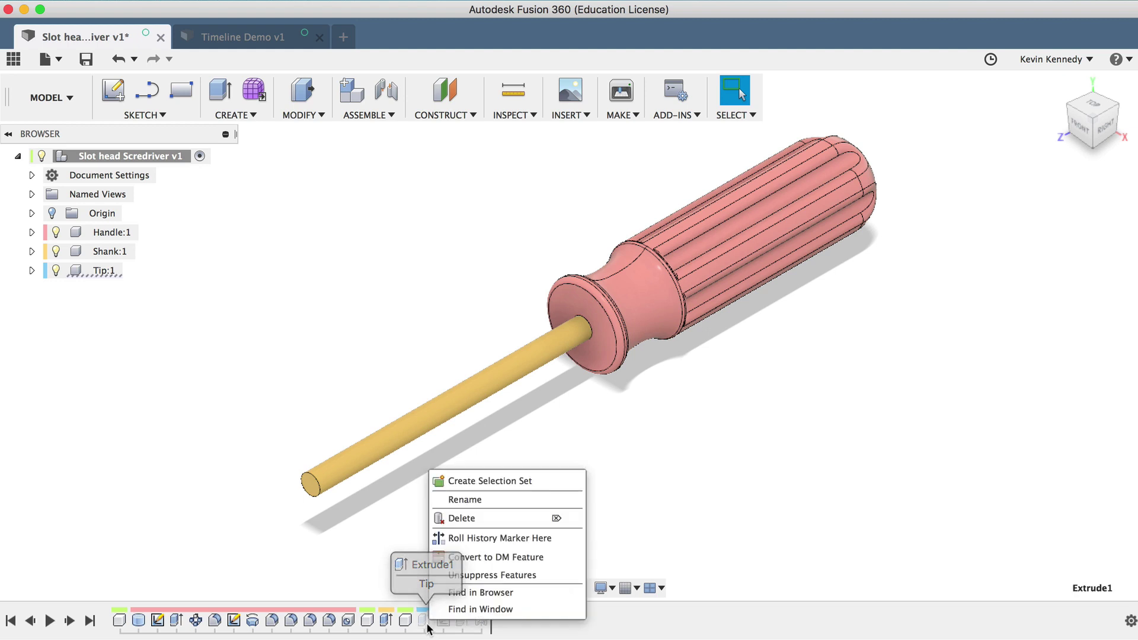
pyautogui.click(449, 575)
pyautogui.rightClick(482, 620)
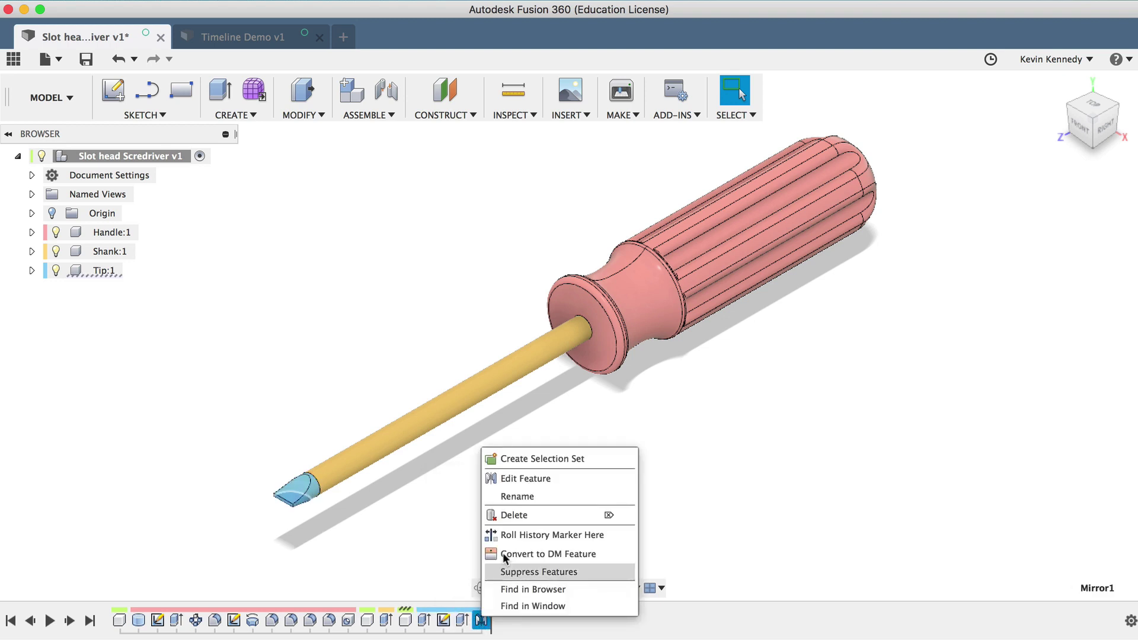
pyautogui.click(513, 571)
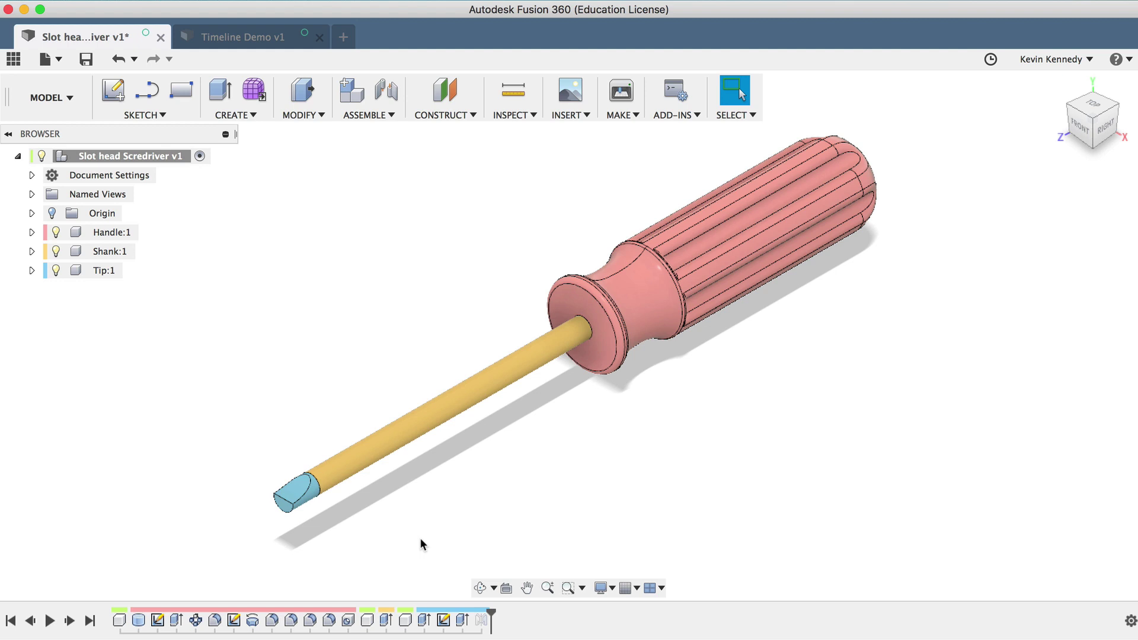
# Unsuppress Mirror1 and group the handle's four fillet features in the timeline.
pyautogui.rightClick(481, 620)
pyautogui.click(509, 569)
pyautogui.moveTo(329, 619); pyautogui.dragTo(273, 620)
pyautogui.rightClick(273, 620)
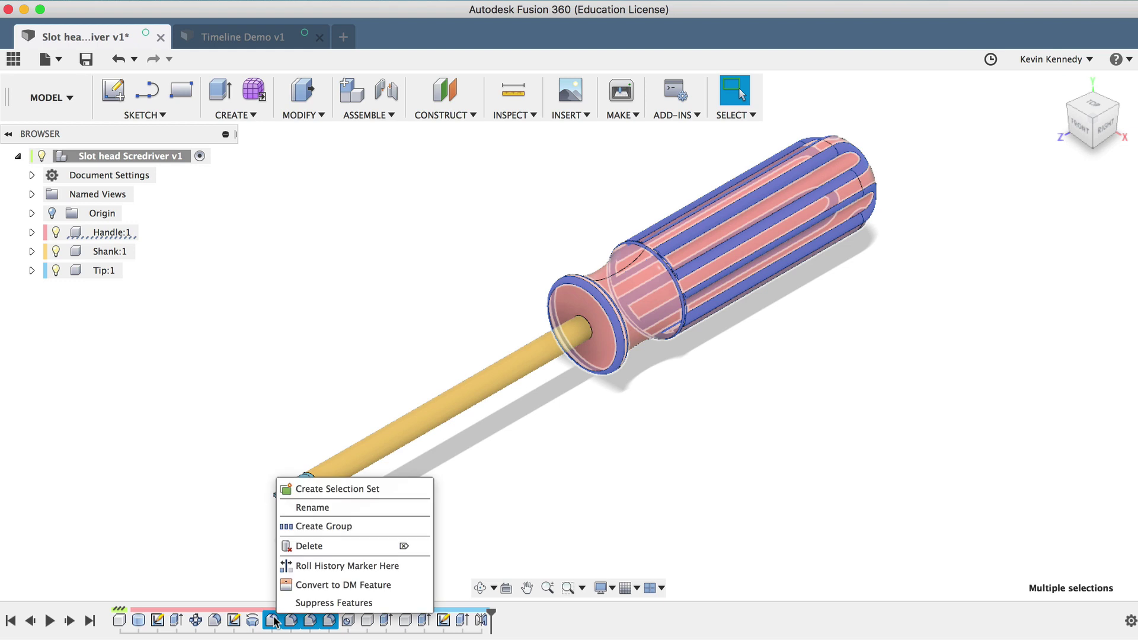
pyautogui.click(322, 528)
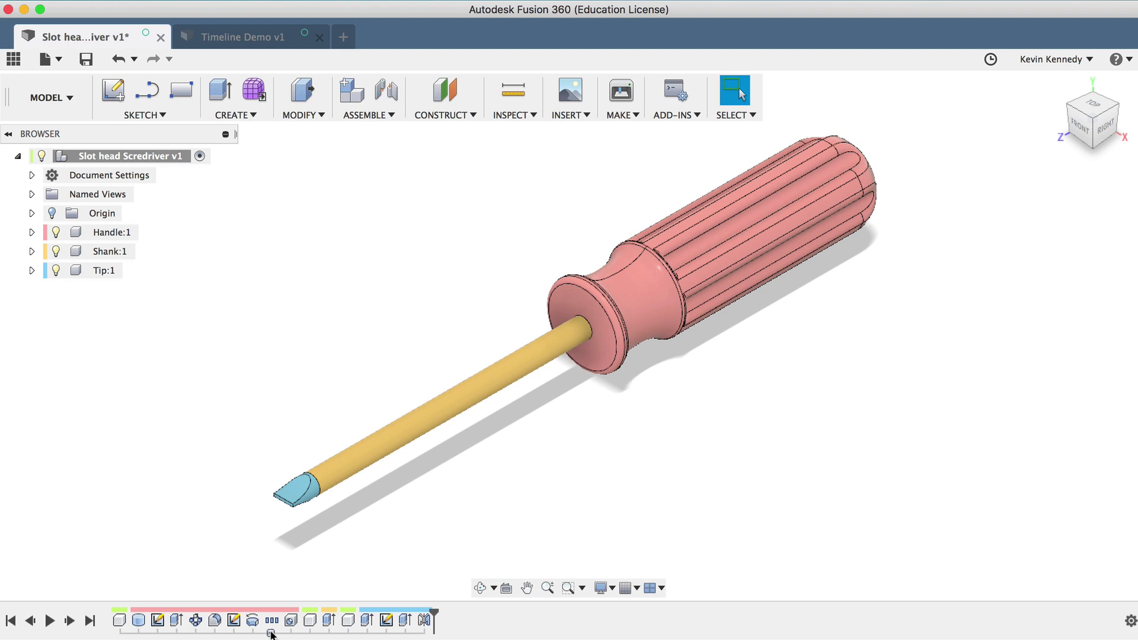
# Rename the new fillet group from Group1 to 'Fillets'.
pyautogui.rightClick(271, 633)
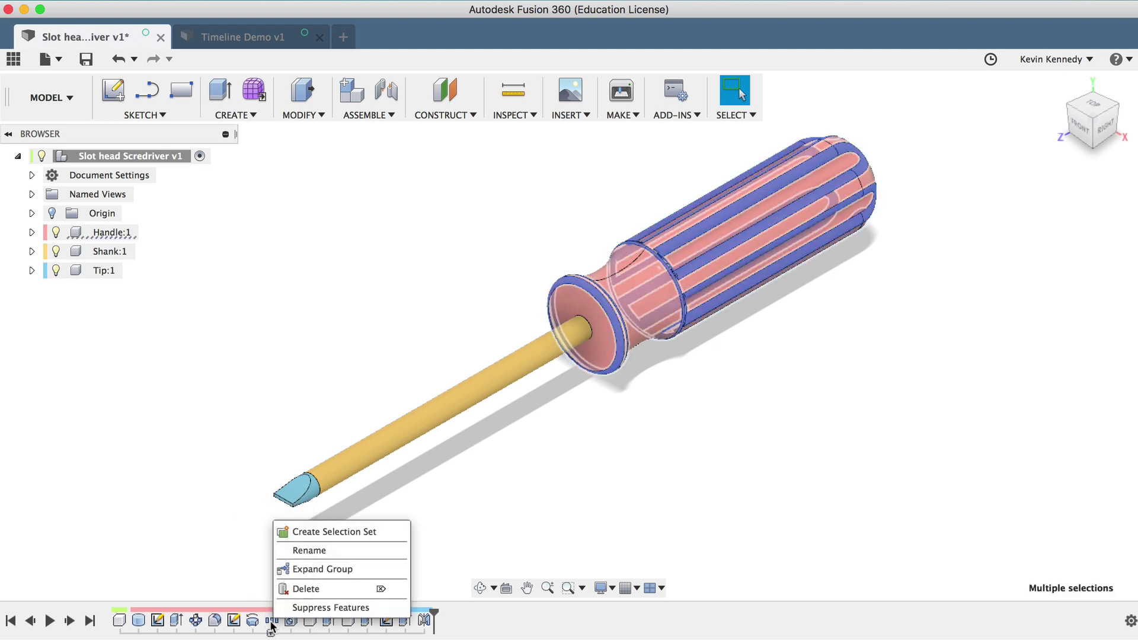
pyautogui.click(311, 550)
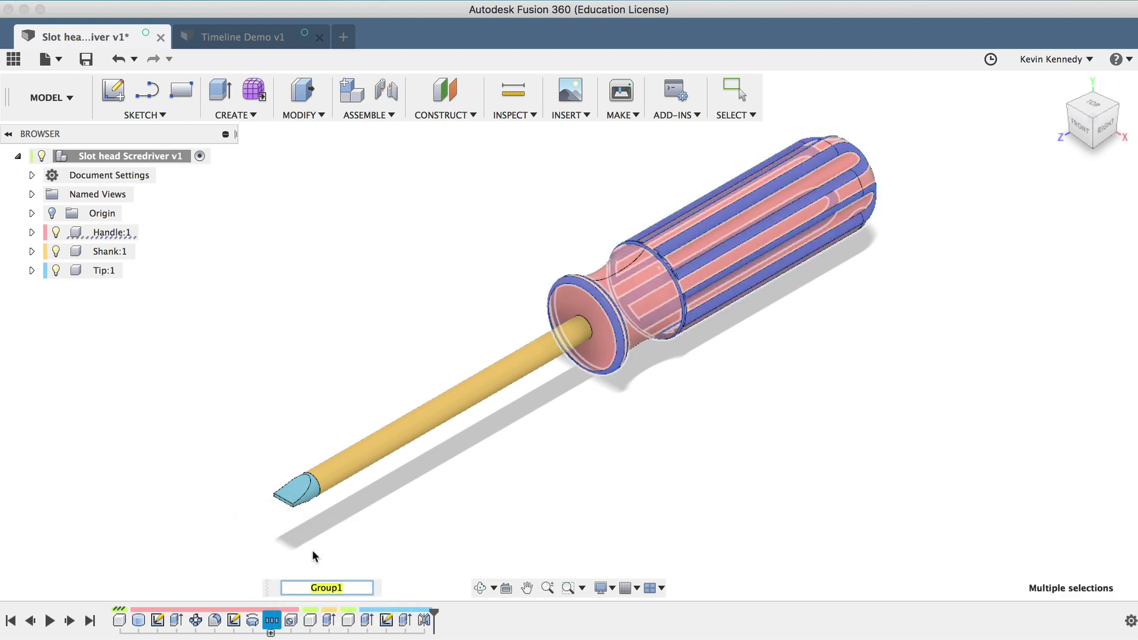
pyautogui.write('Fillets')
pyautogui.press('Return')
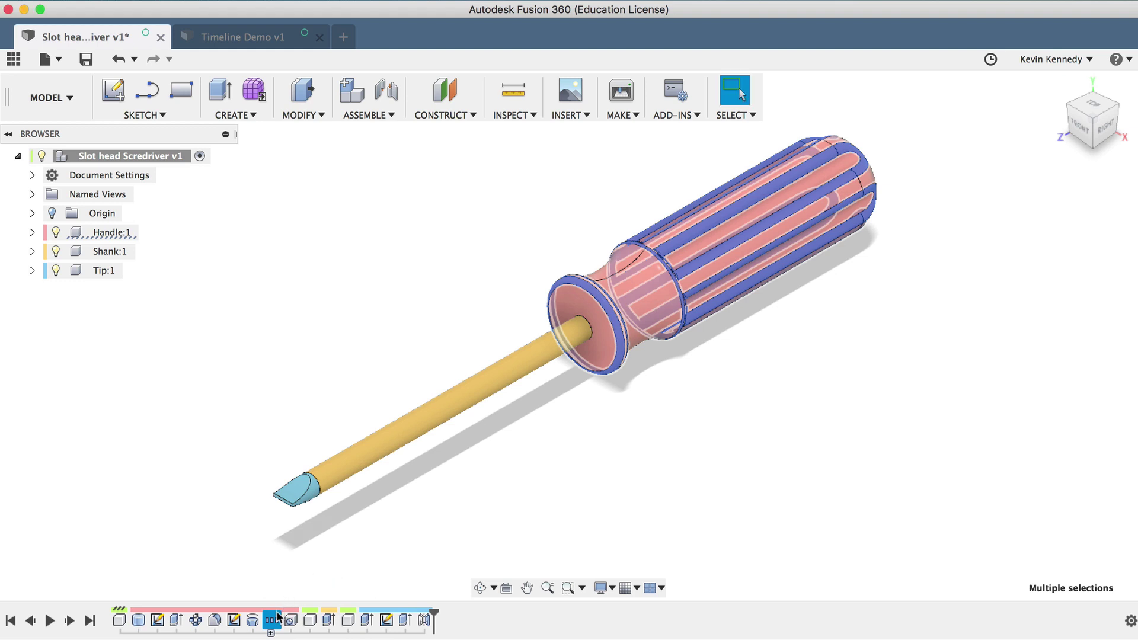
# Delete the Fillets group with 'Delete group and expand its contents' so the fillets remain.
pyautogui.moveTo(277, 617)
pyautogui.click(273, 618)
pyautogui.press('Delete')
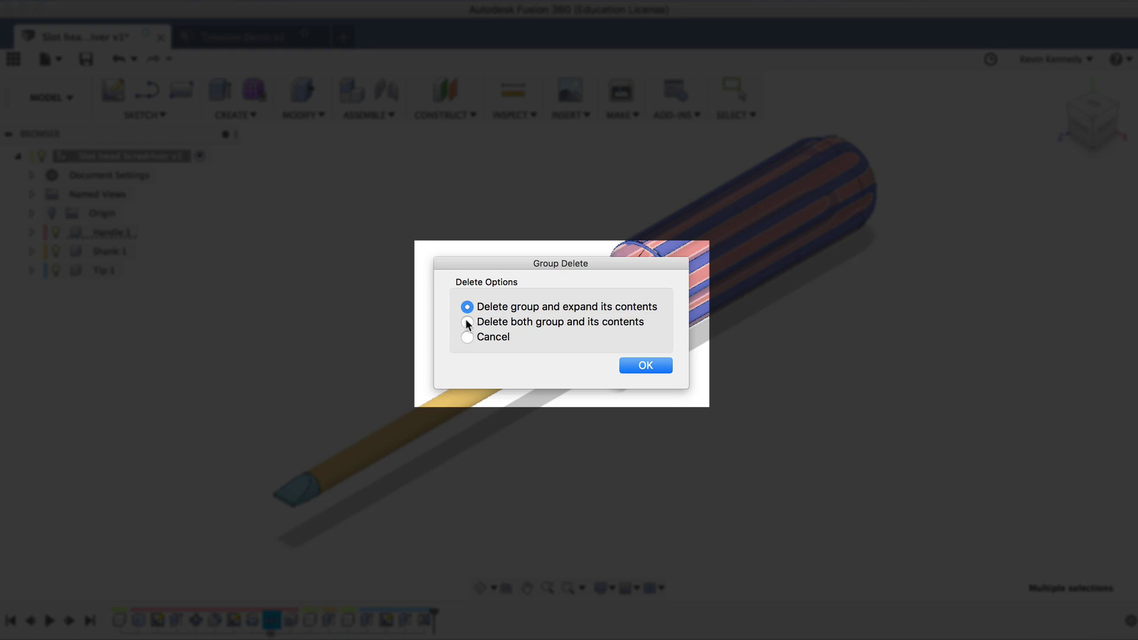
pyautogui.click(466, 321)
pyautogui.click(467, 306)
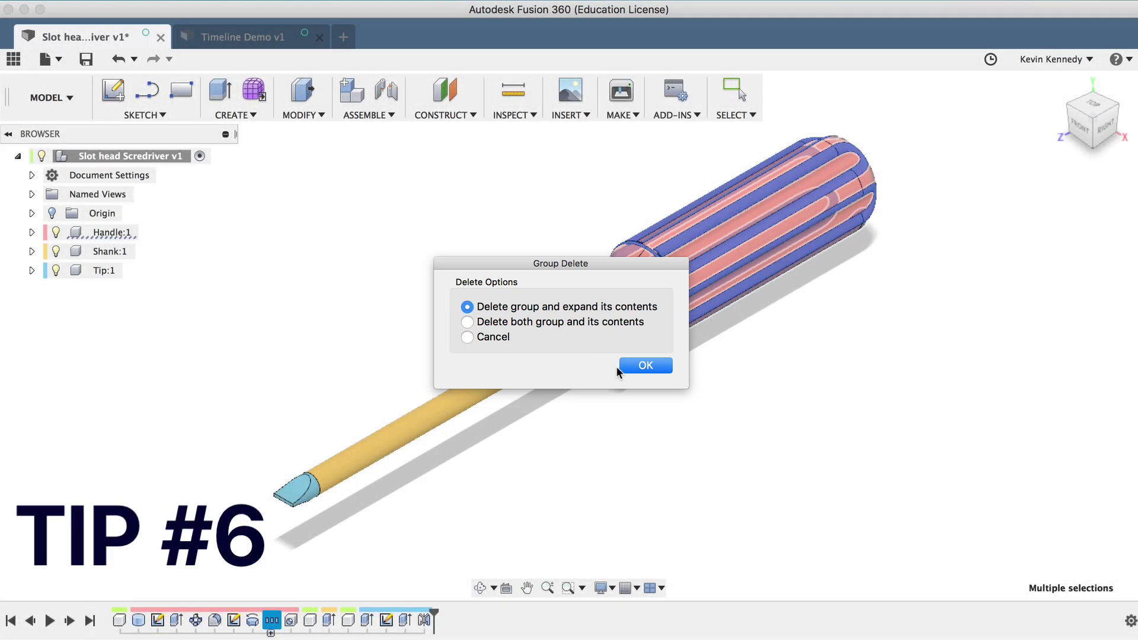
pyautogui.click(631, 366)
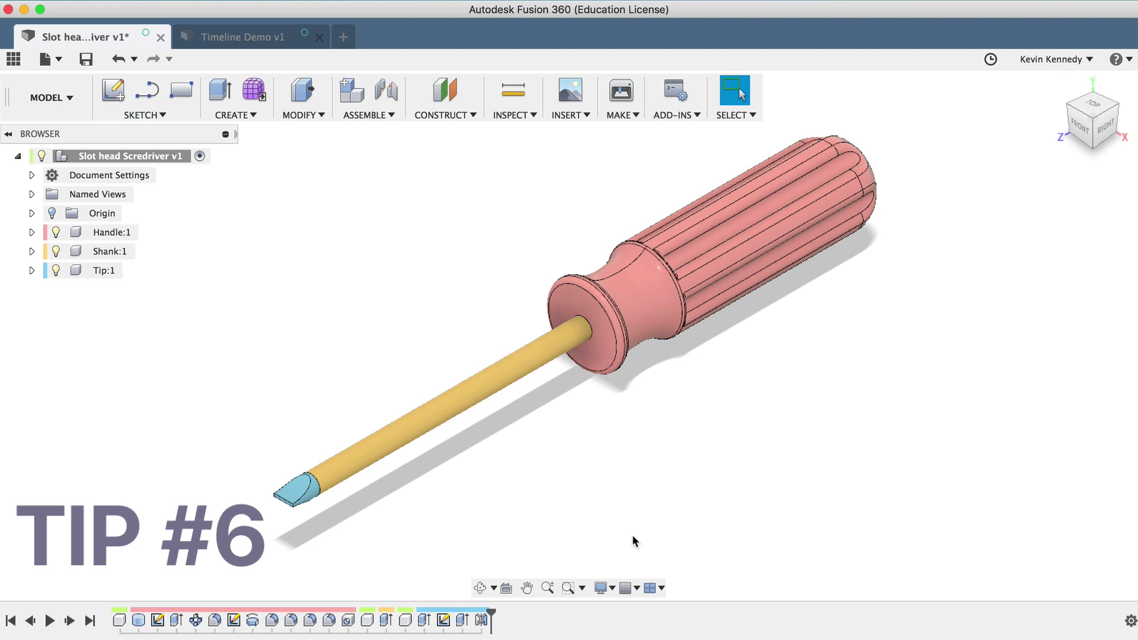
# Rename the Fillet2 timeline feature to 'Front of Handle'.
pyautogui.rightClick(271, 620)
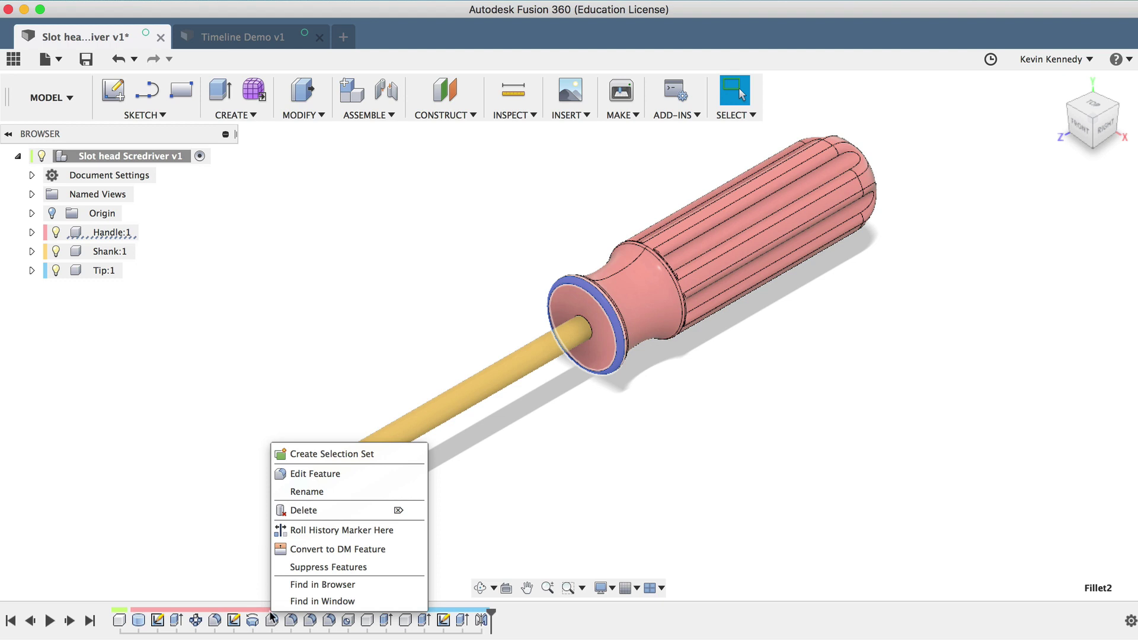
pyautogui.click(313, 494)
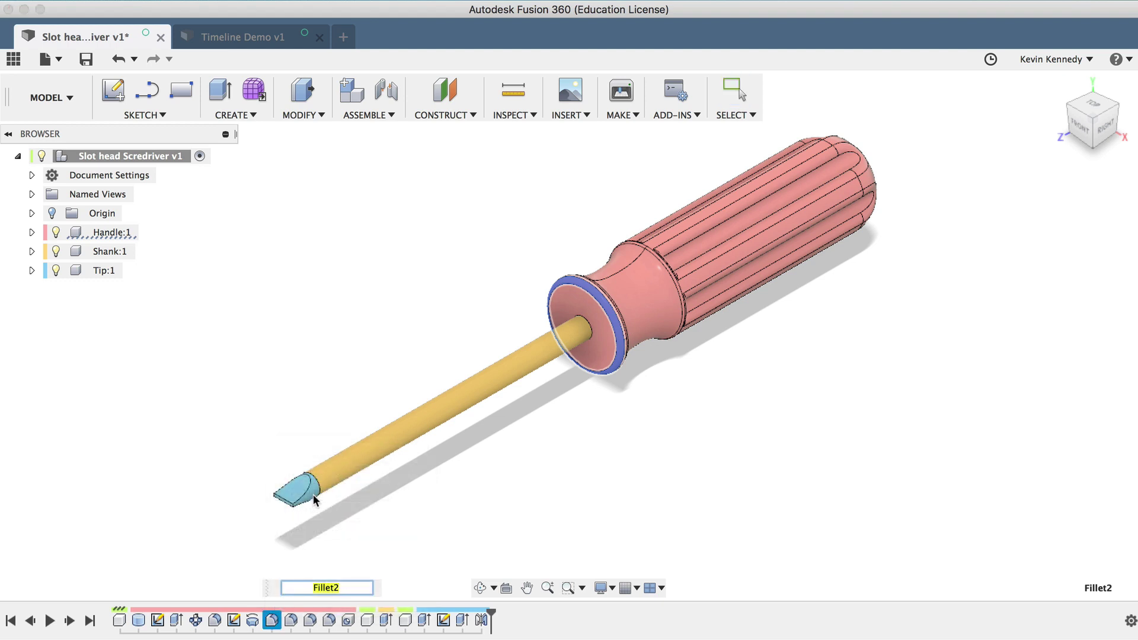
pyautogui.write('Front of Hanl')
pyautogui.press('BackSpace')
pyautogui.write('dle')
pyautogui.press('Return')
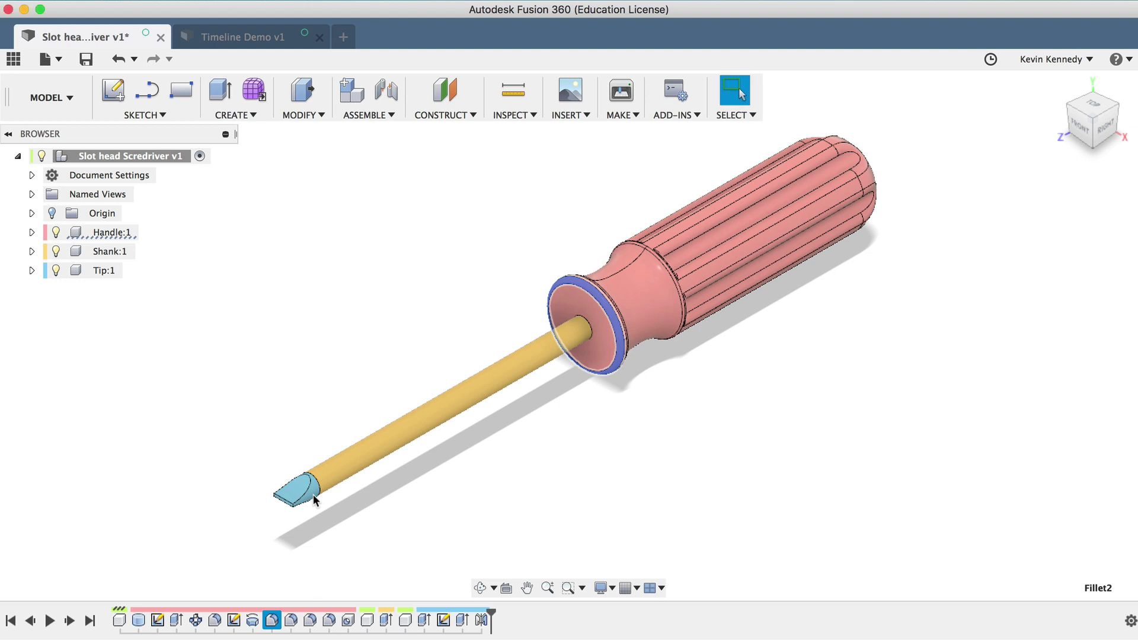
pyautogui.click(272, 621)
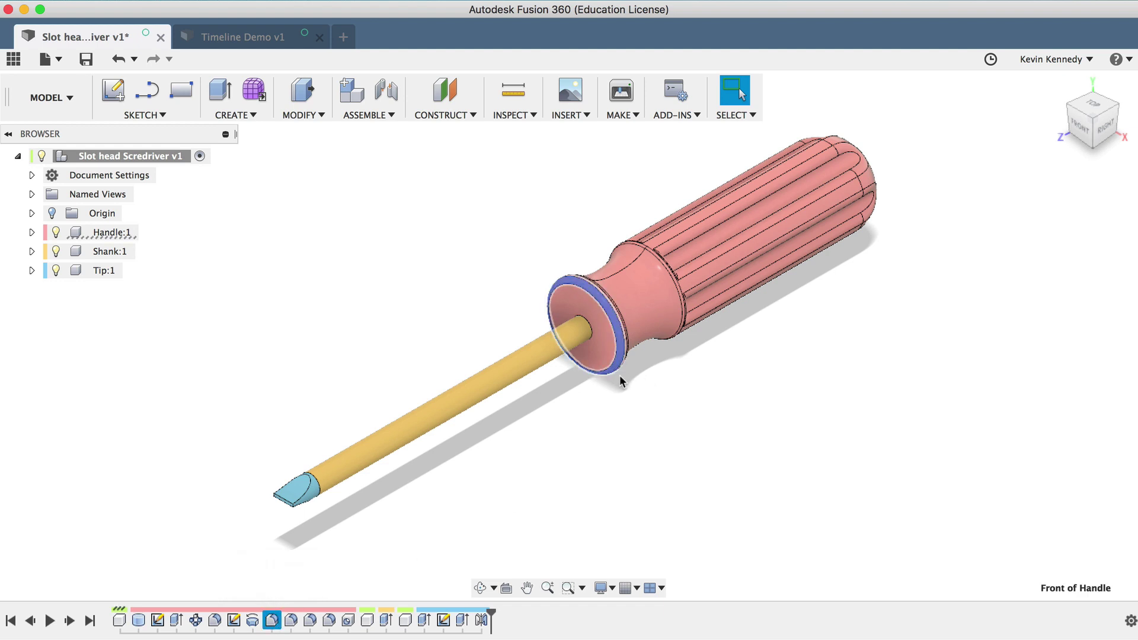
pyautogui.click(291, 620)
pyautogui.click(407, 550)
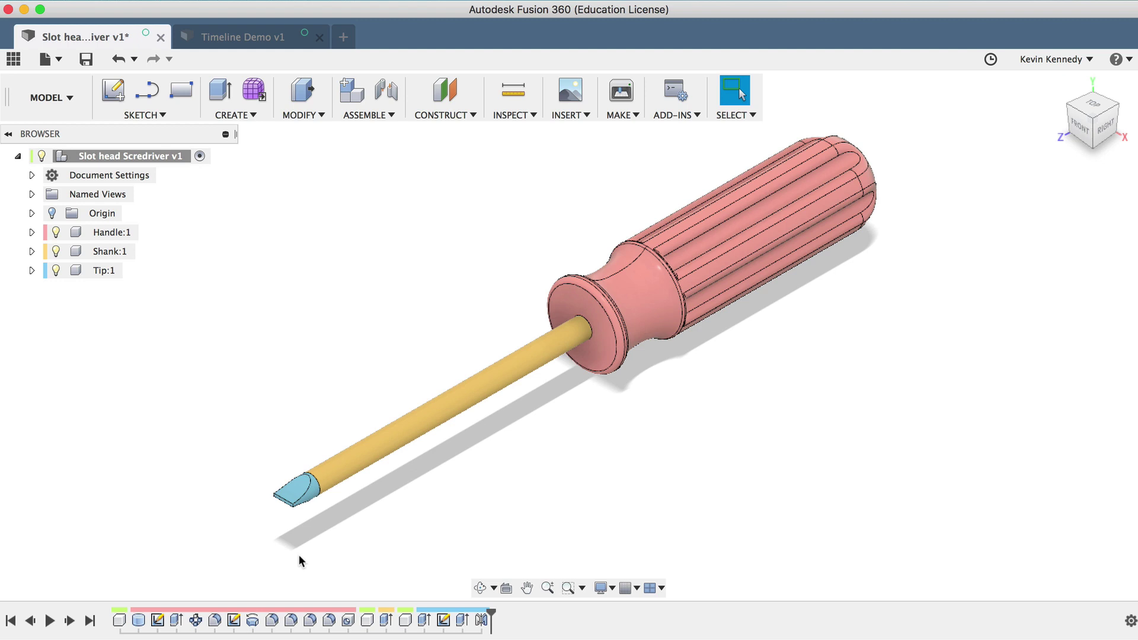
# Select nine handle, shank and tip timeline features through Mirror1 and save them as a selection set.
pyautogui.click(271, 620)
pyautogui.keyDown('shift'); pyautogui.click(310, 620); pyautogui.keyUp('shift')
pyautogui.keyDown('shift'); pyautogui.click(329, 620); pyautogui.keyUp('shift')
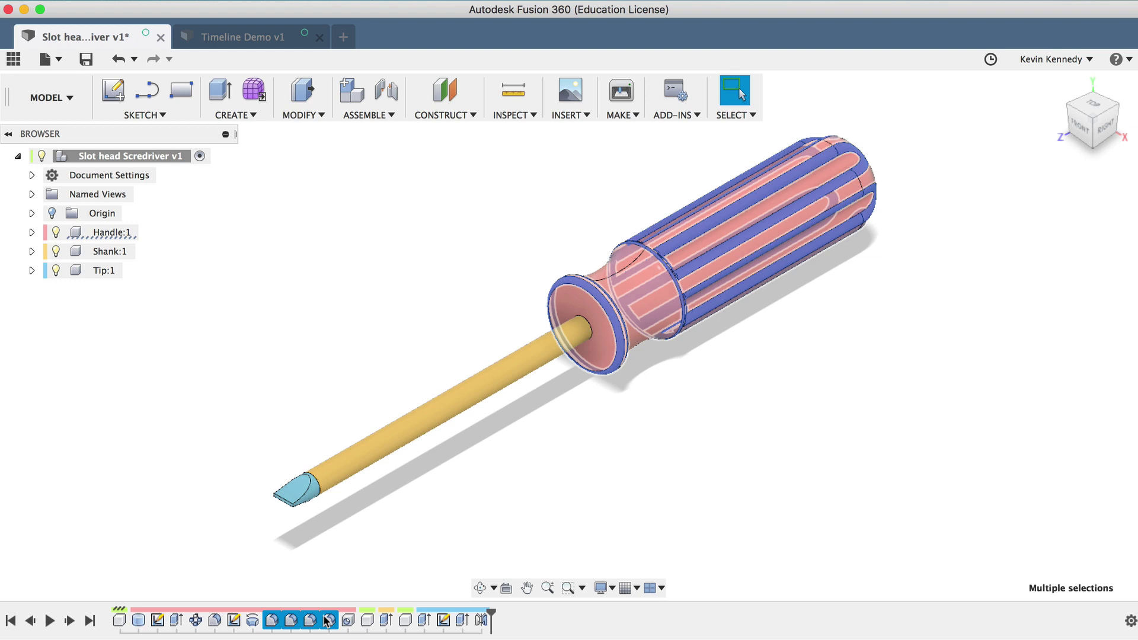
pyautogui.keyDown('shift'); pyautogui.click(386, 620); pyautogui.keyUp('shift')
pyautogui.keyDown('shift'); pyautogui.click(406, 620); pyautogui.keyUp('shift')
pyautogui.keyDown('shift'); pyautogui.click(425, 620); pyautogui.keyUp('shift')
pyautogui.keyDown('shift'); pyautogui.click(444, 620); pyautogui.keyUp('shift')
pyautogui.keyDown('shift'); pyautogui.click(462, 620); pyautogui.keyUp('shift')
pyautogui.keyDown('shift'); pyautogui.click(481, 620); pyautogui.keyUp('shift')
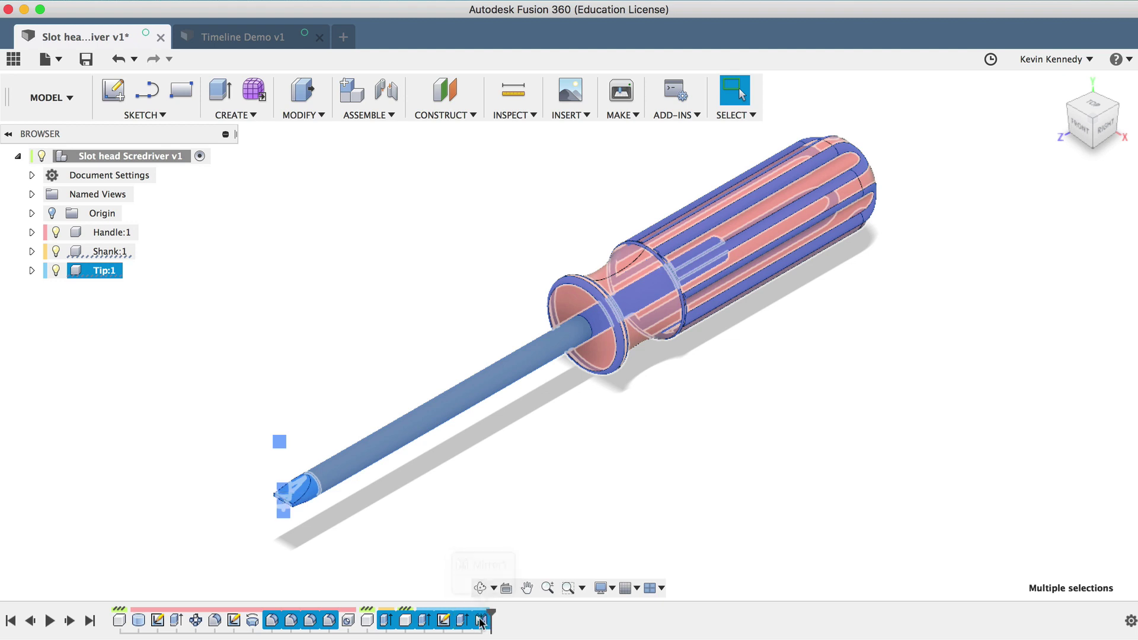
pyautogui.rightClick(482, 621)
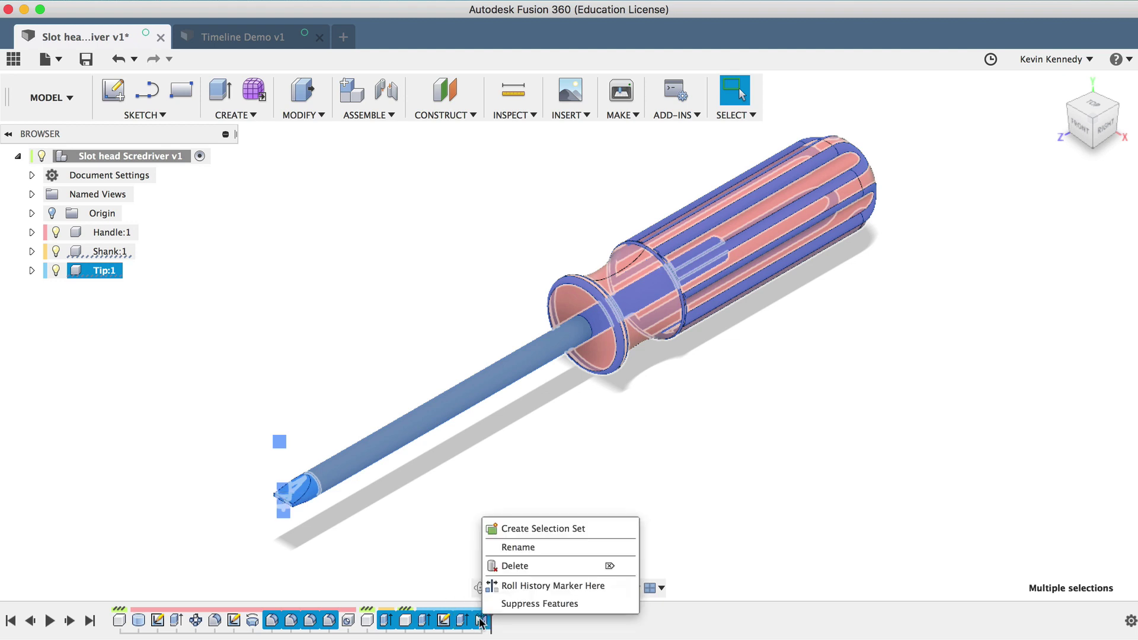
pyautogui.click(505, 530)
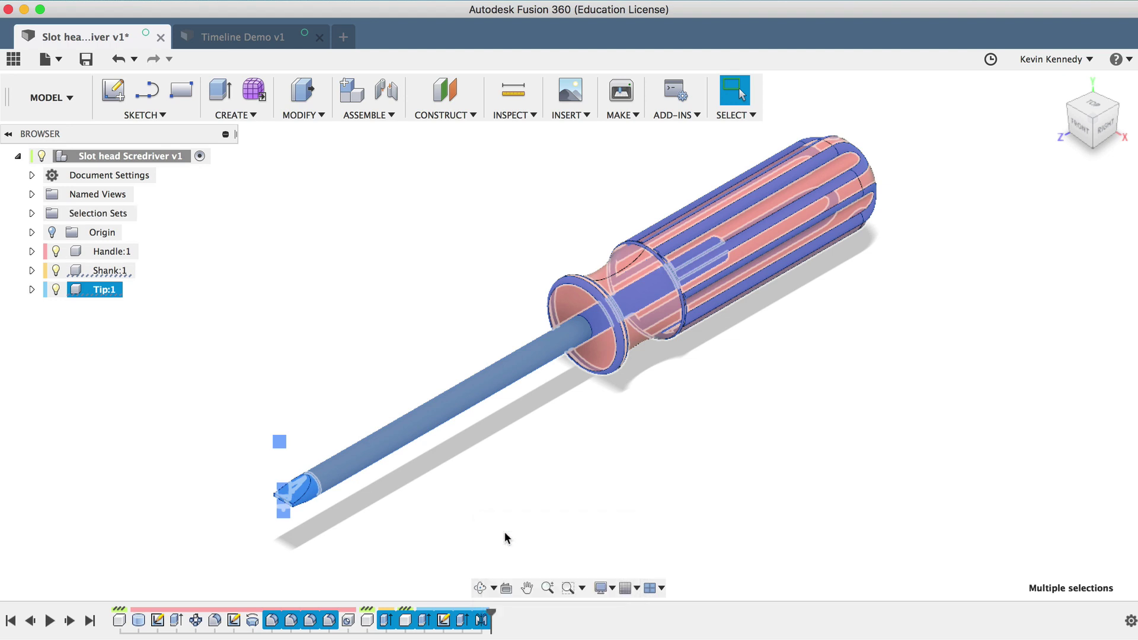
# Select the Shank:1 and Handle:1 components, view their options, then deselect them.
pyautogui.click(130, 344)
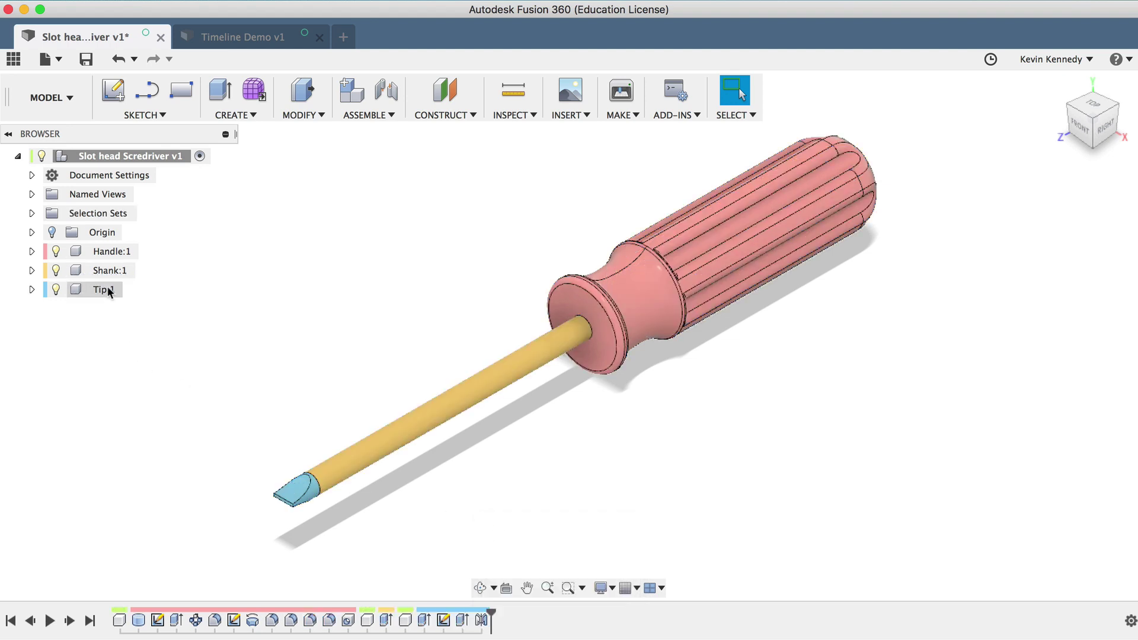
pyautogui.click(109, 271)
pyautogui.keyDown('shift'); pyautogui.click(101, 251); pyautogui.keyUp('shift')
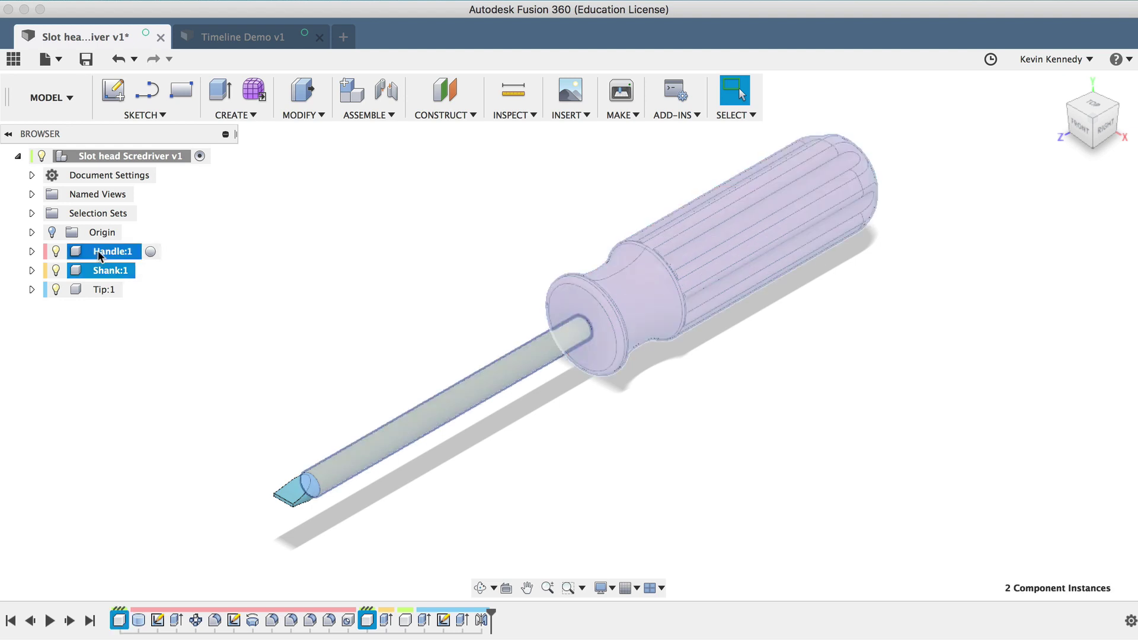
pyautogui.rightClick(98, 250)
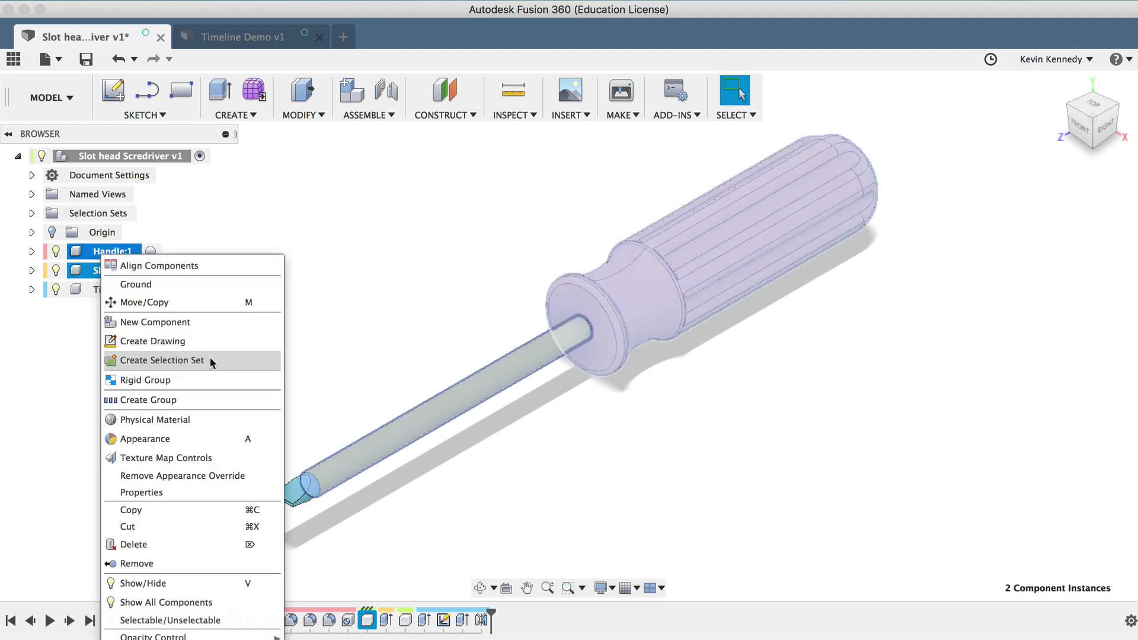
pyautogui.click(51, 356)
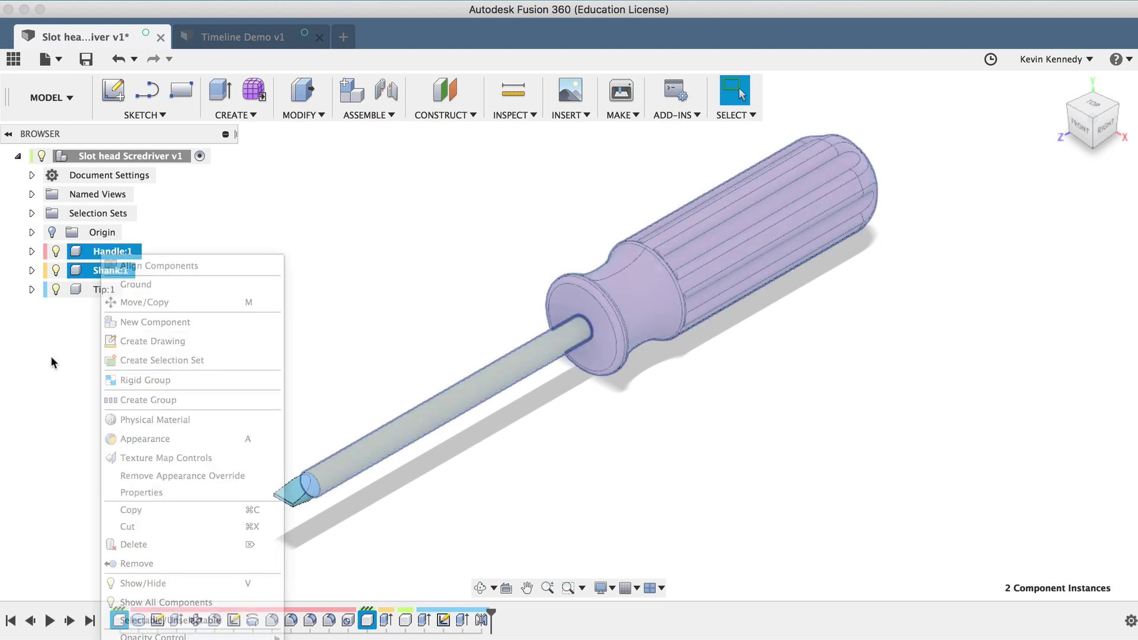
pyautogui.click(76, 348)
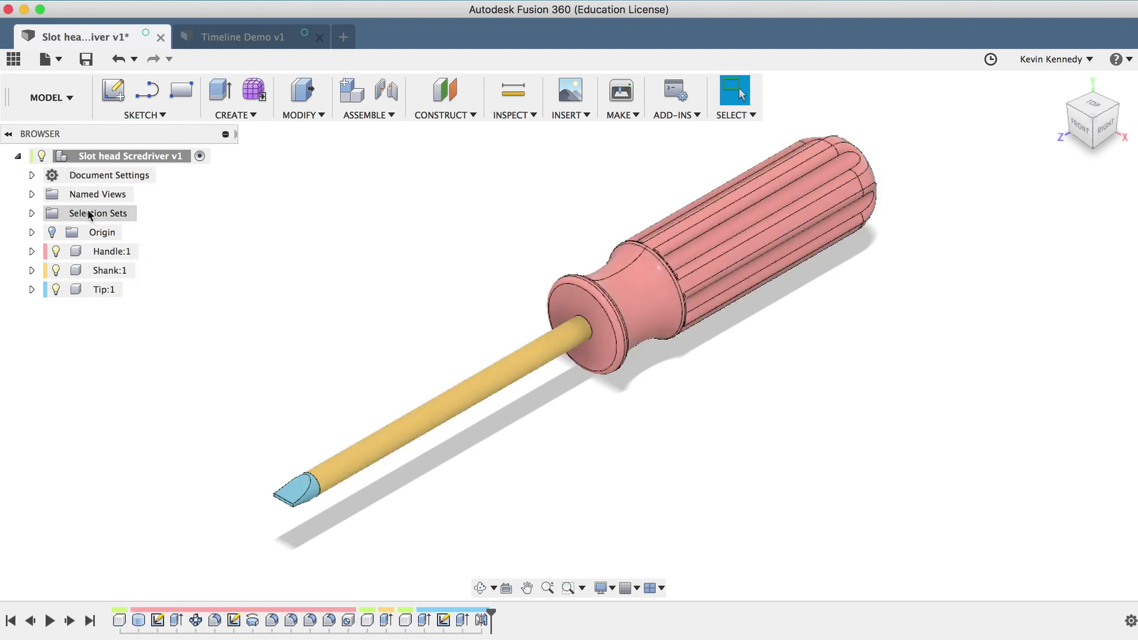
# Expand Selection Sets, recall Selection Set1's ten items, then clear the selection.
pyautogui.click(32, 213)
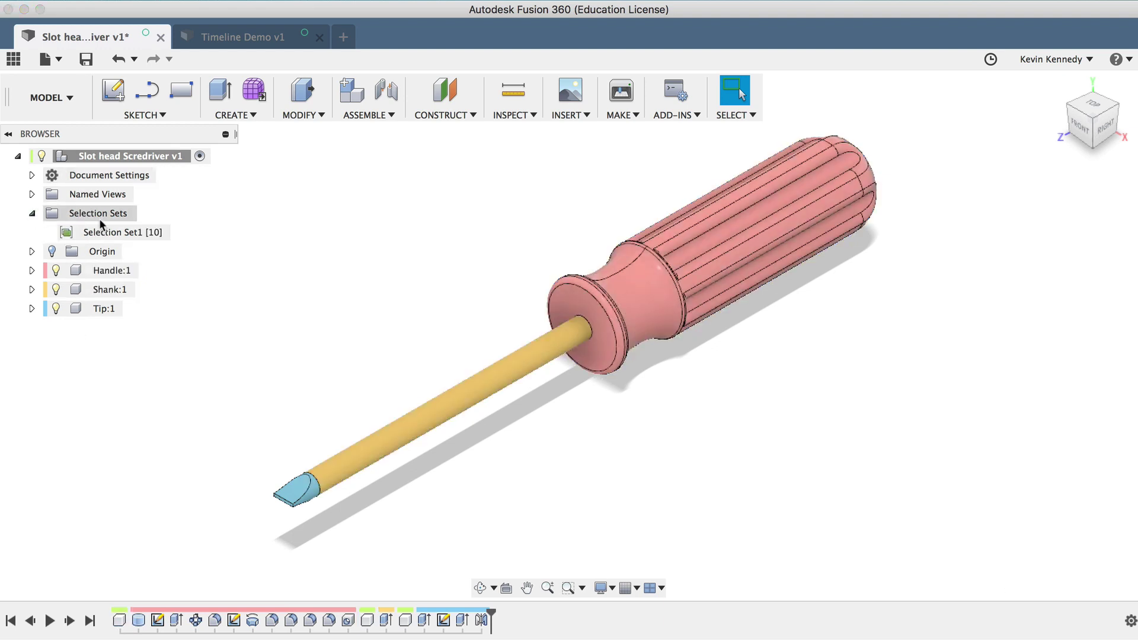
pyautogui.moveTo(137, 234)
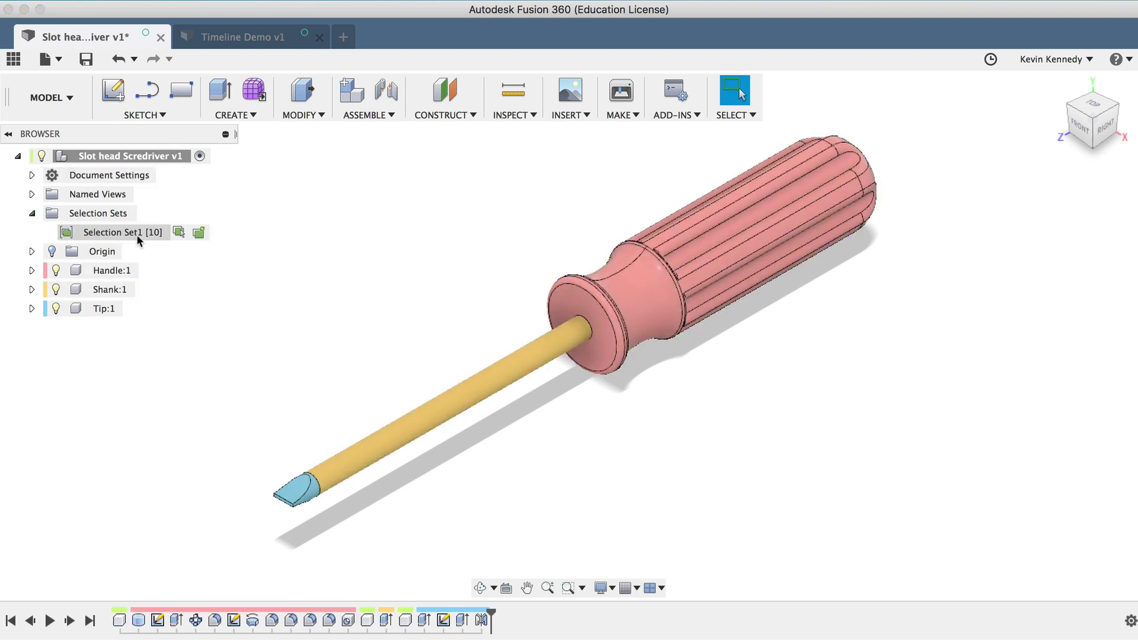
pyautogui.click(180, 231)
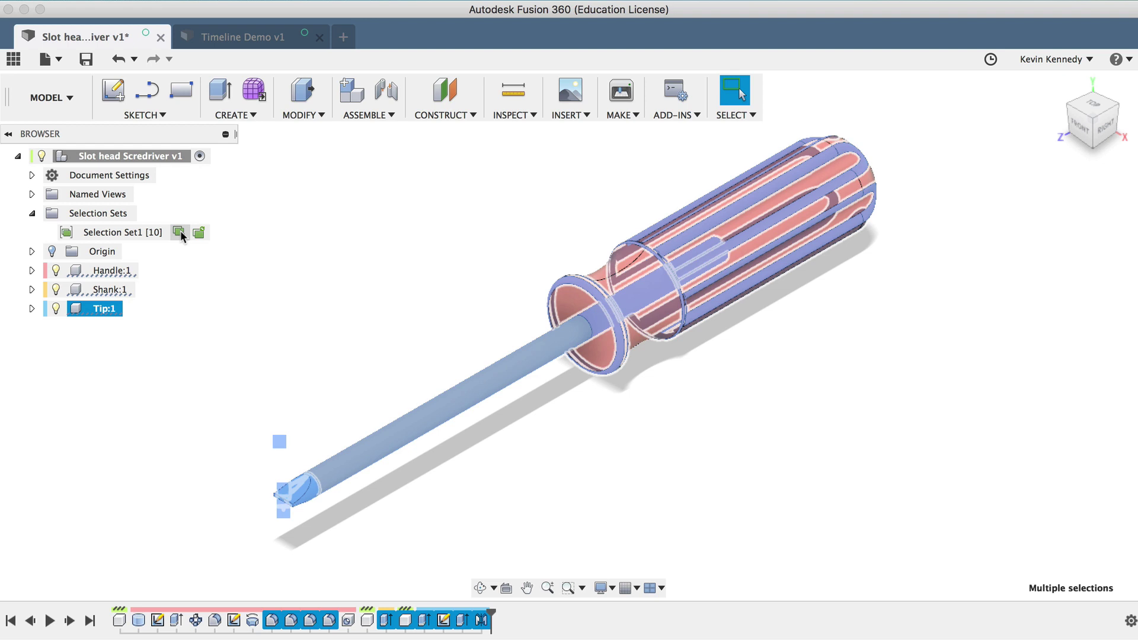
pyautogui.rightClick(180, 230)
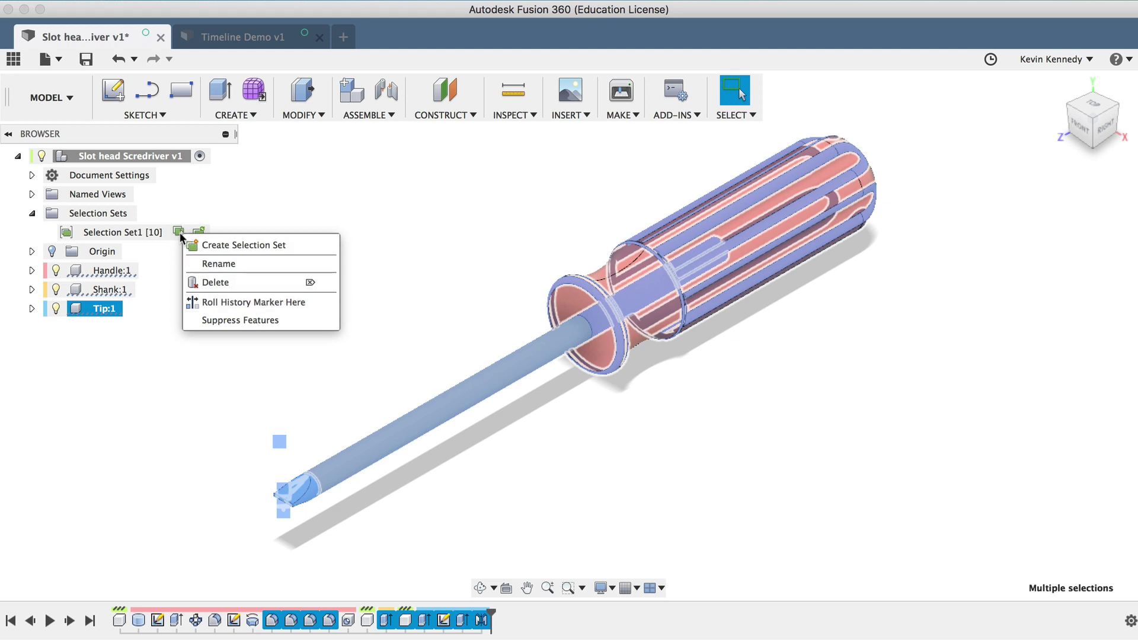
pyautogui.click(172, 410)
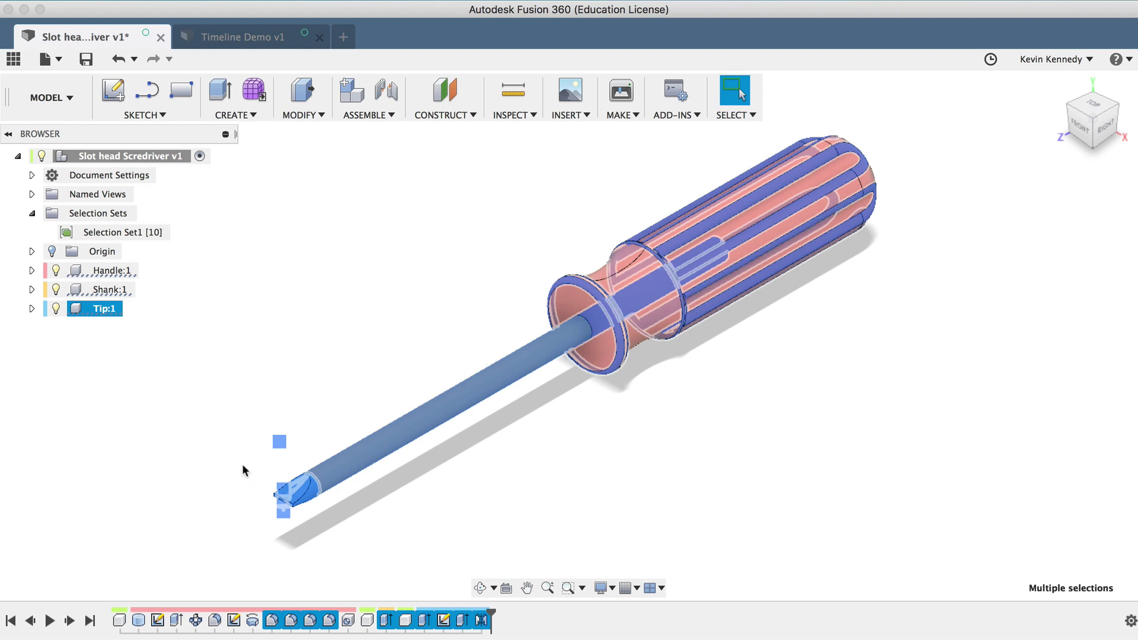
pyautogui.click(198, 454)
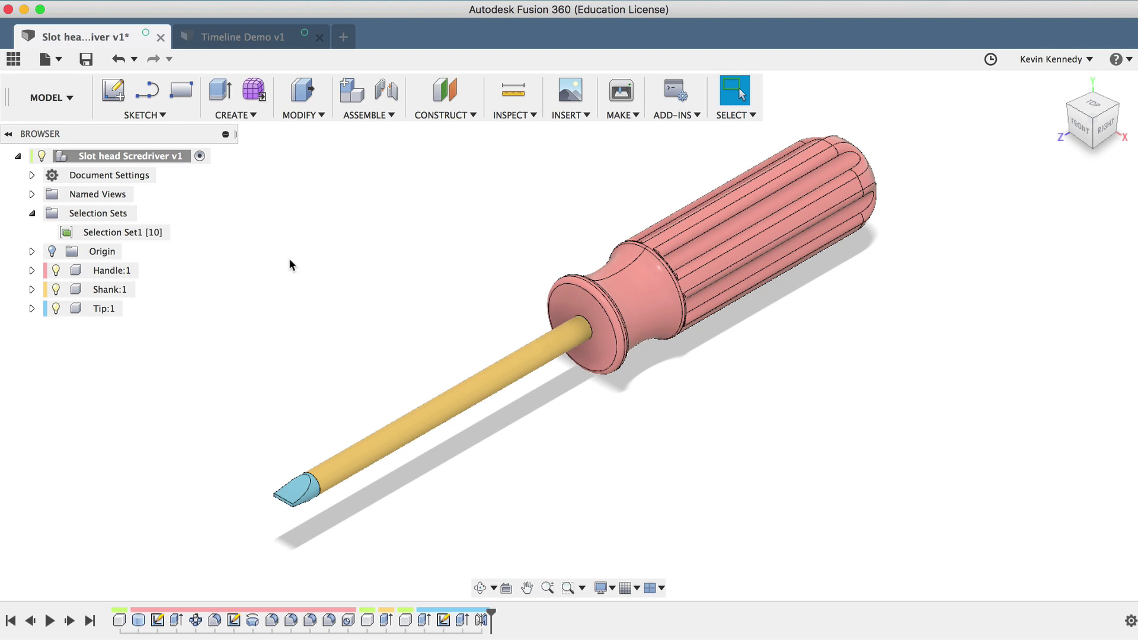
# Switch to the Timeline Demo v1 document with the open-topped orange box.
pyautogui.click(261, 39)
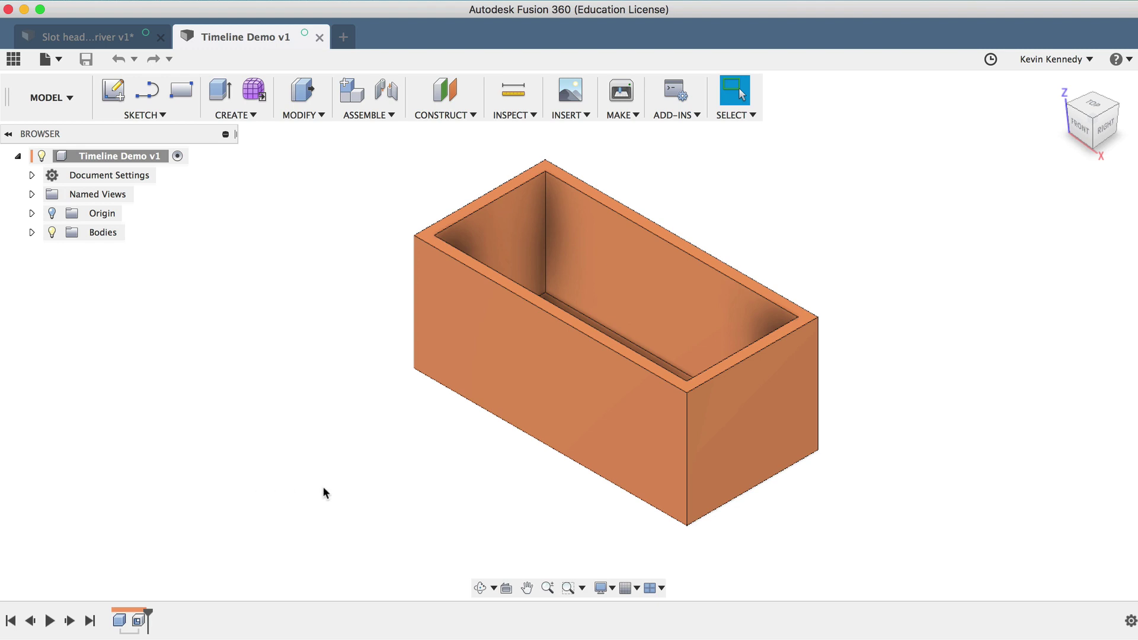
# Fillet the box's front vertical edge at about 40 mm and reorder it before the shell.
pyautogui.press('f')
pyautogui.click(686, 446)
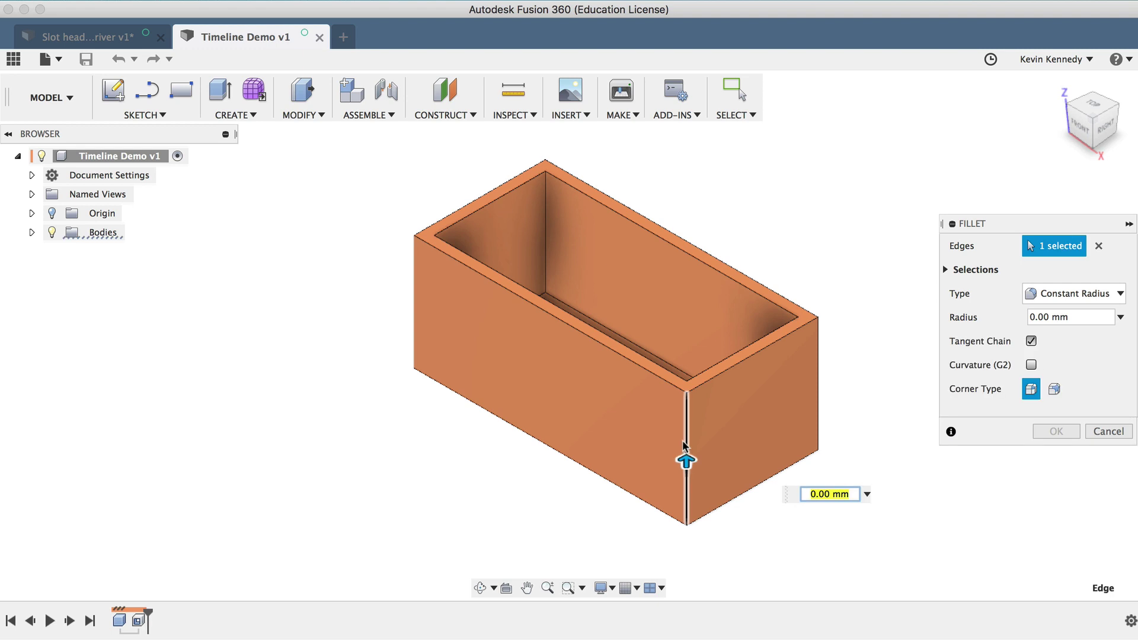
pyautogui.moveTo(683, 460); pyautogui.dragTo(683, 414)
pyautogui.press('Return')
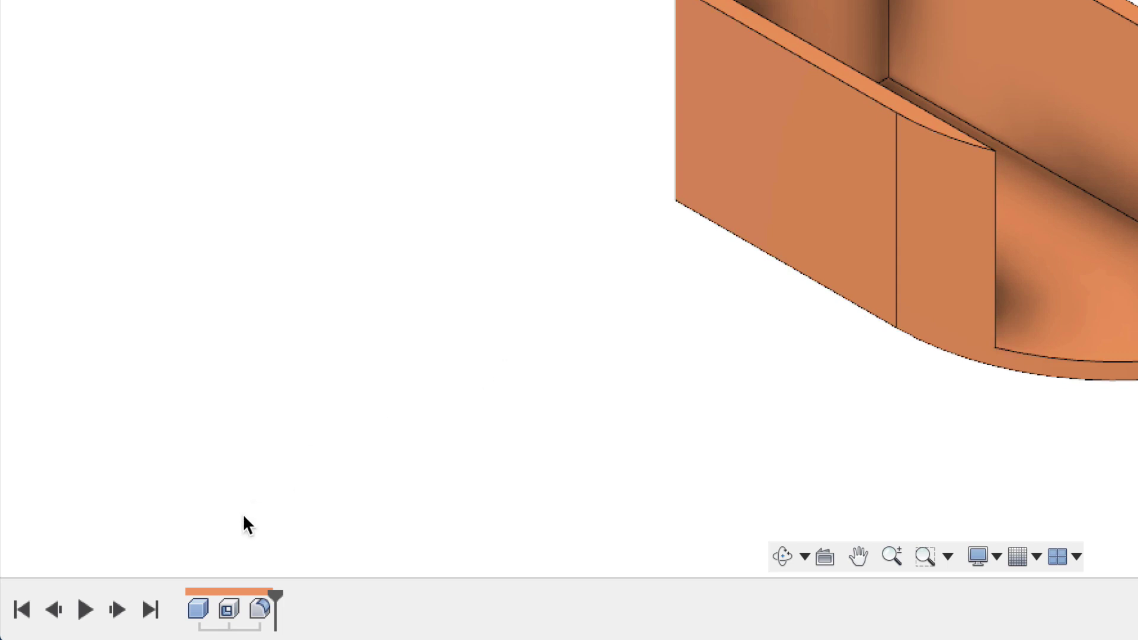
pyautogui.click(262, 605)
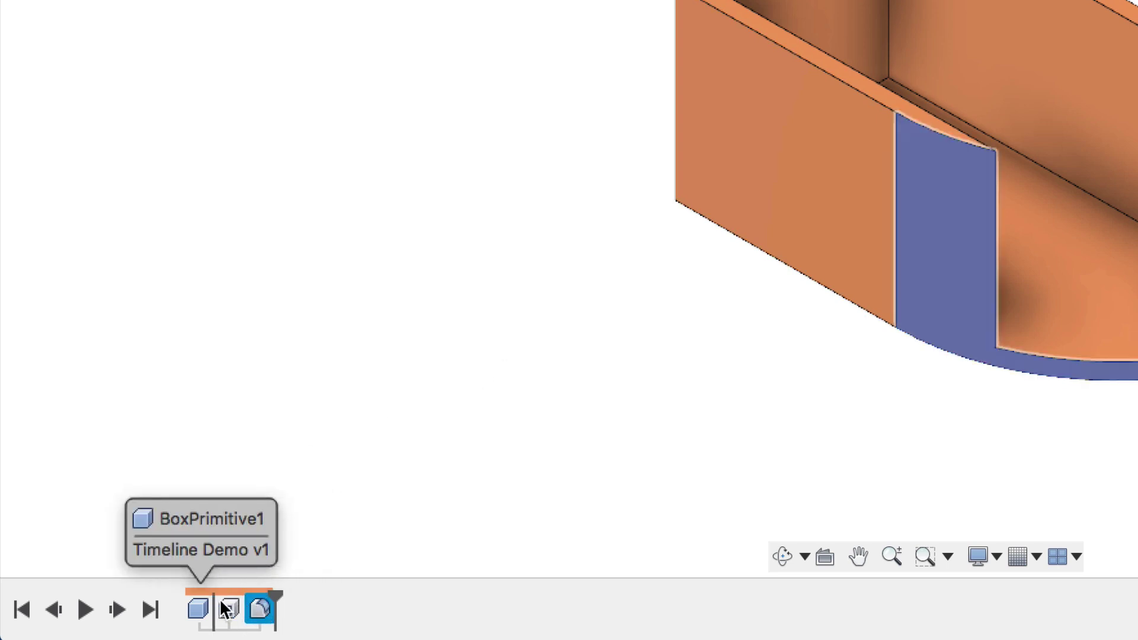
pyautogui.moveTo(225, 607); pyautogui.dragTo(225, 608)
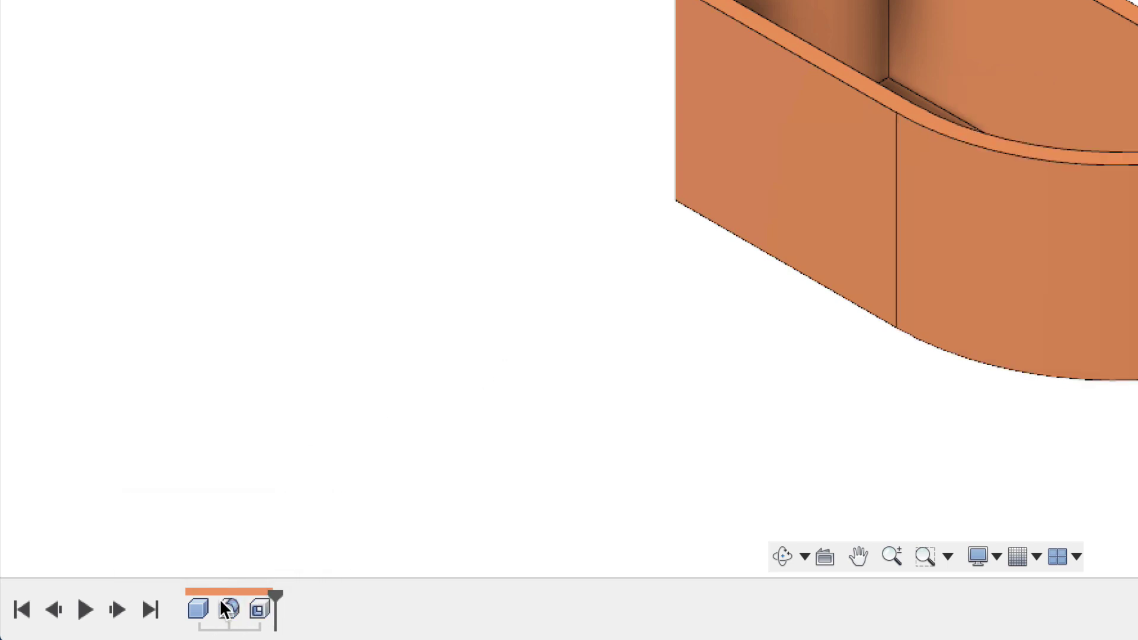